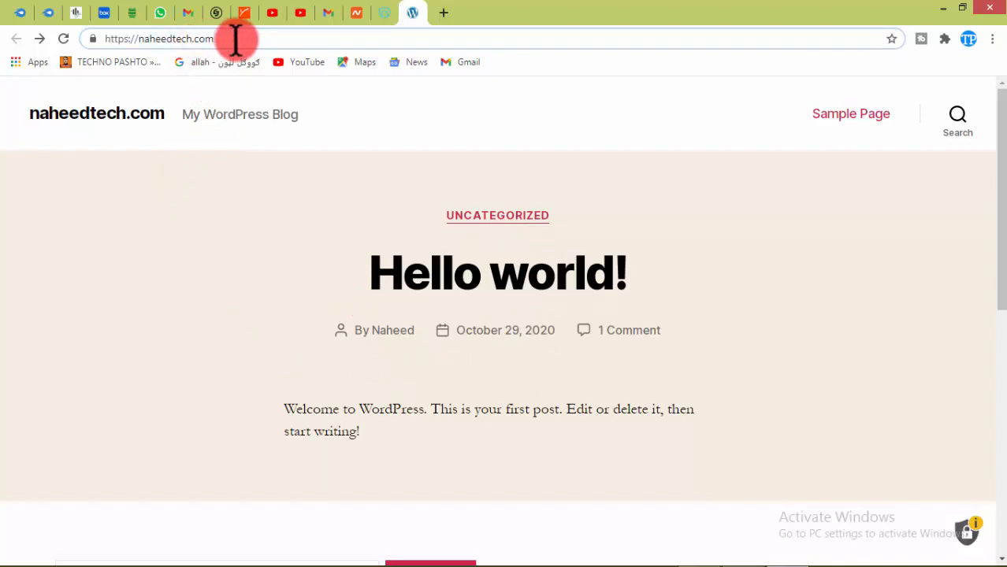
Open the WordPress admin login page by adding wp-admin to the naheedtech.com address
left_click(235, 40)
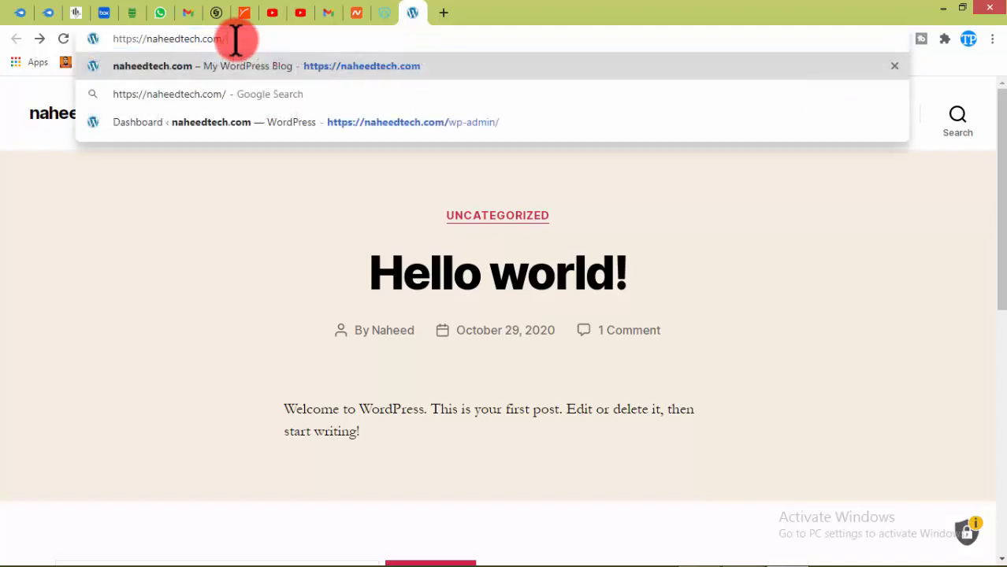
type("w")
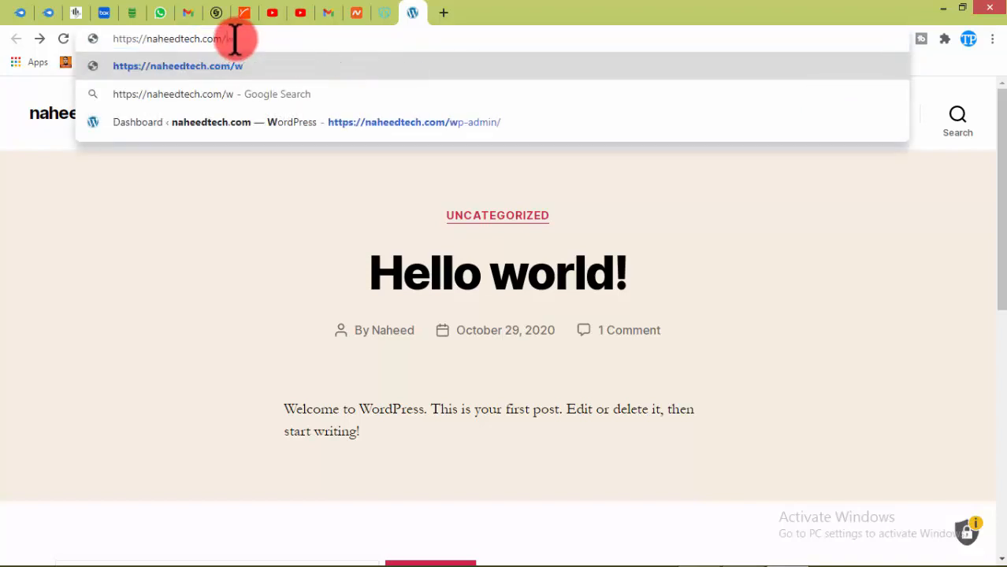
type("p")
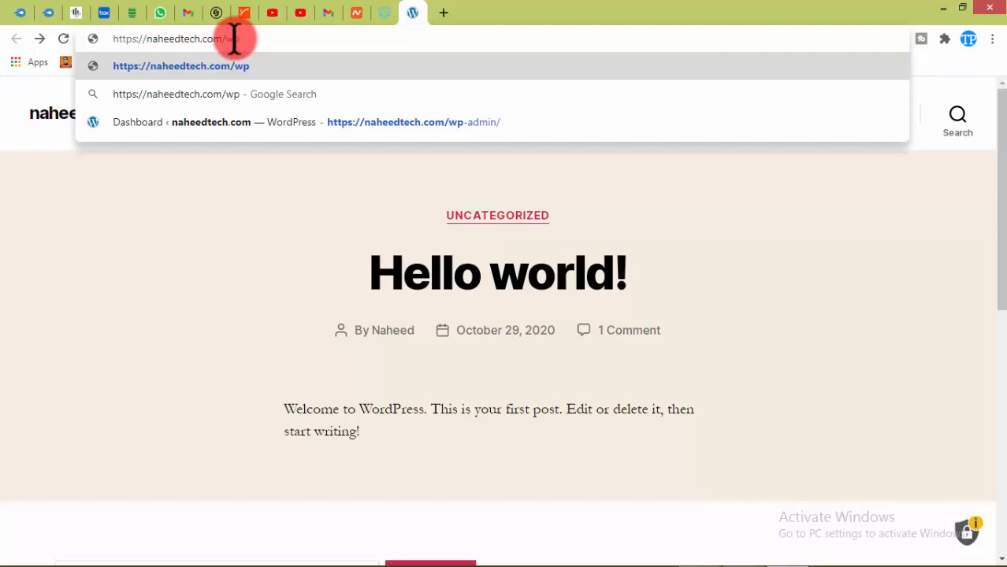
type("-admin")
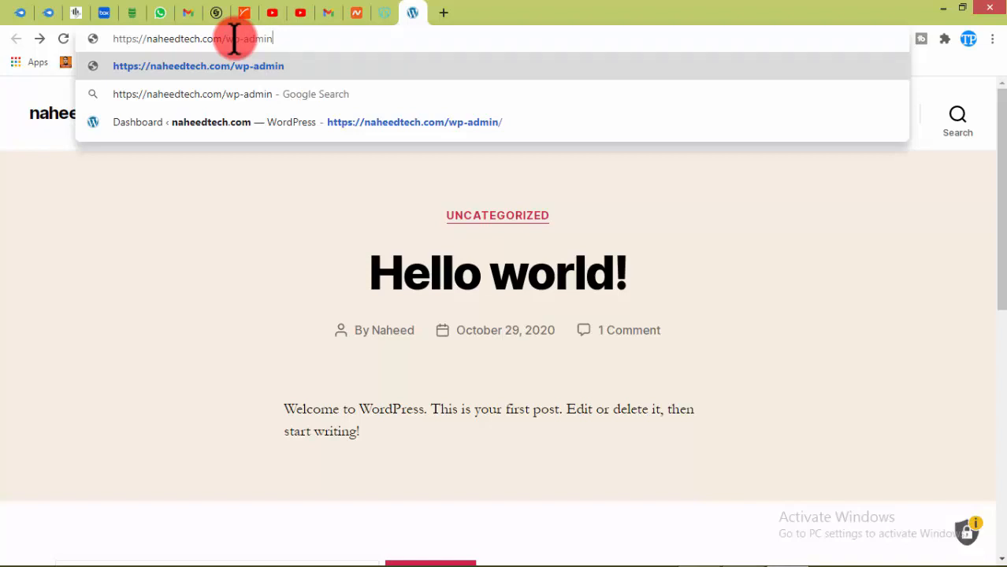
key("Return")
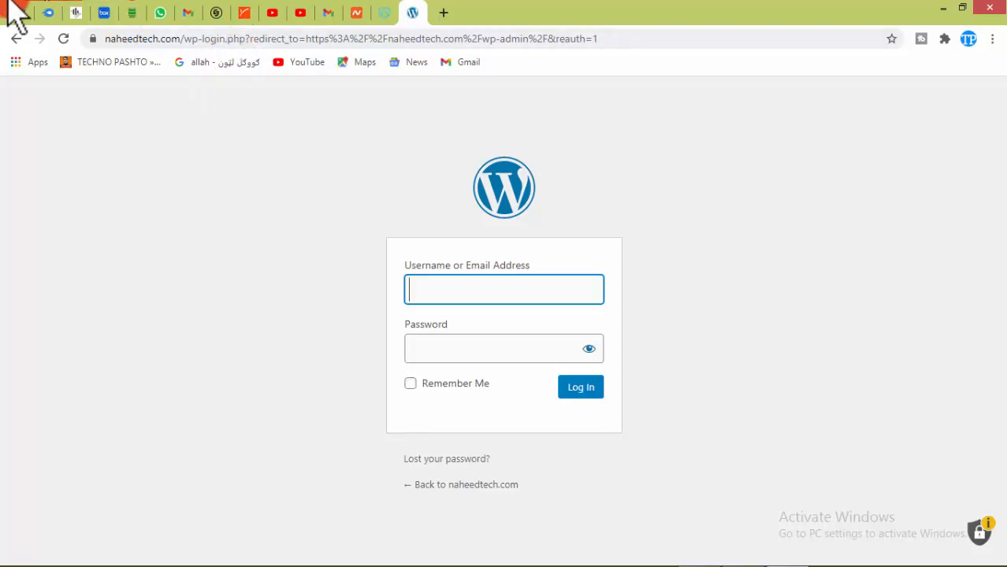
Look through the uploaded videos on the Techno Pashto YouTube channel, including the earlier WordPress tutorial parts
left_click(272, 15)
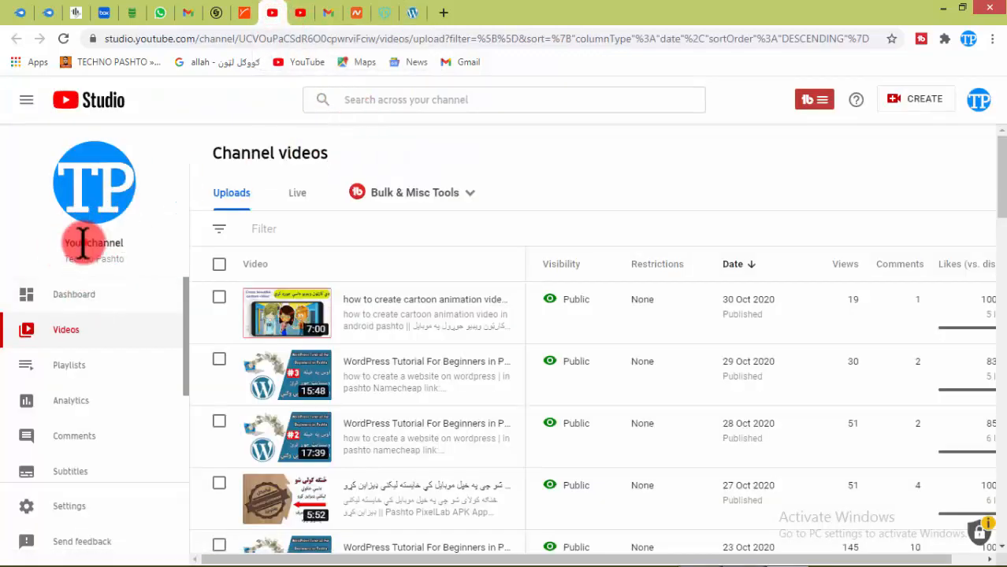
left_click(94, 191)
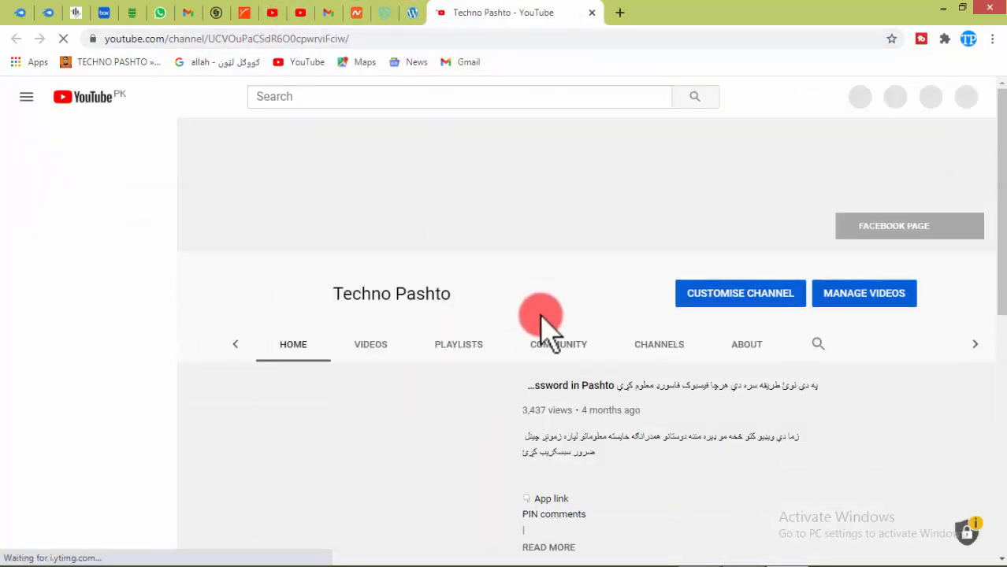
left_click(23, 99)
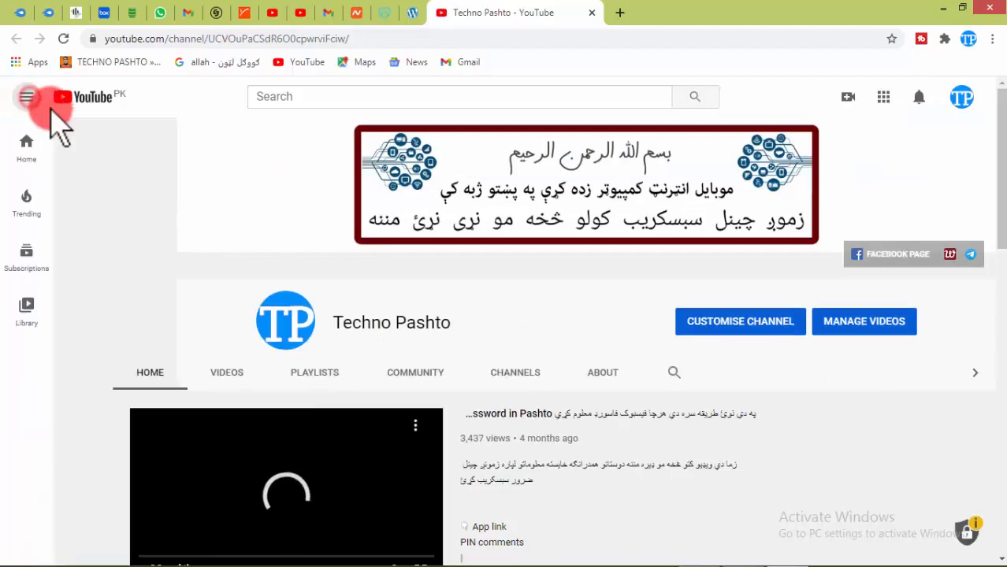
left_click(257, 374)
left_click(162, 372)
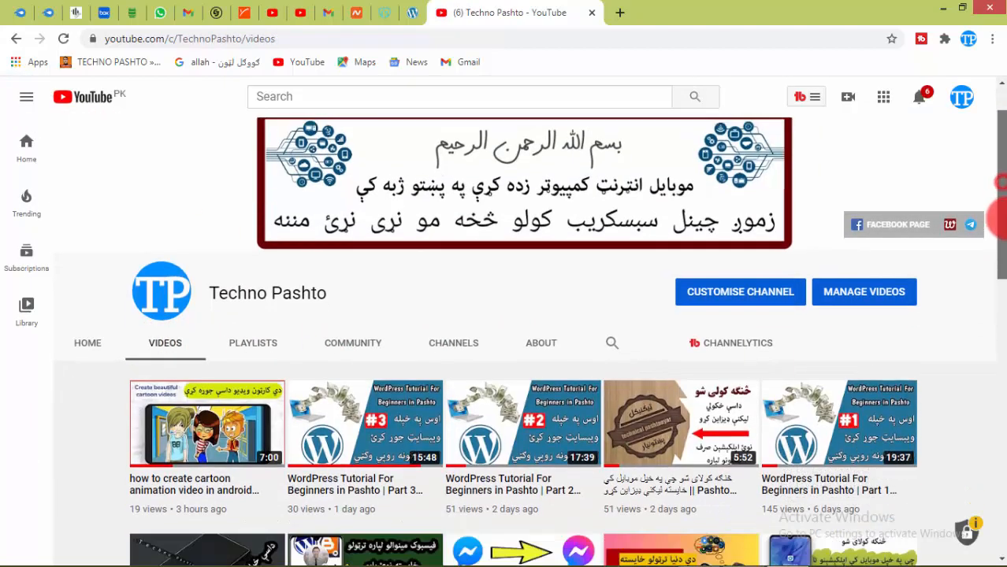
scroll(994, 217, "down", 2)
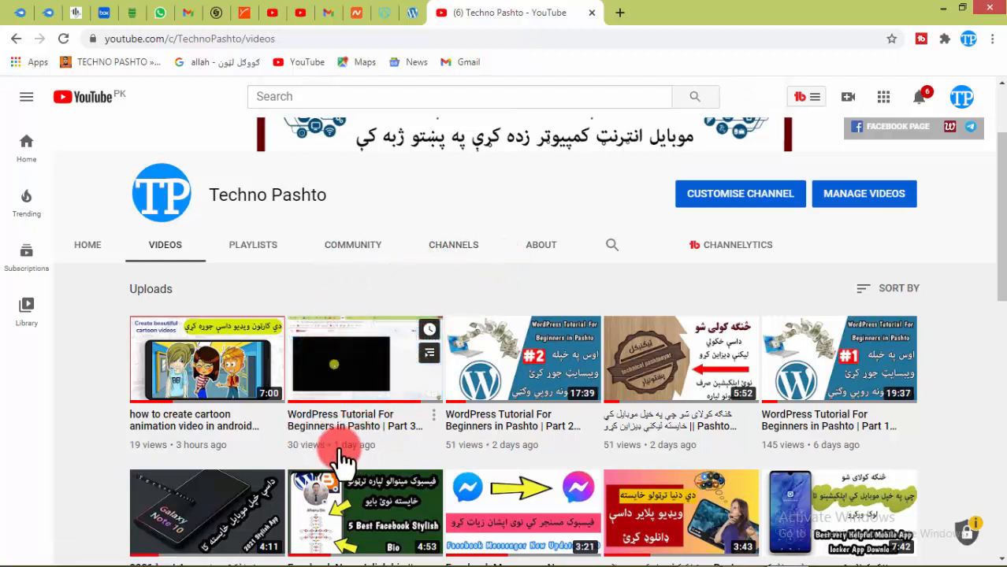
scroll(489, 272, "up", 2)
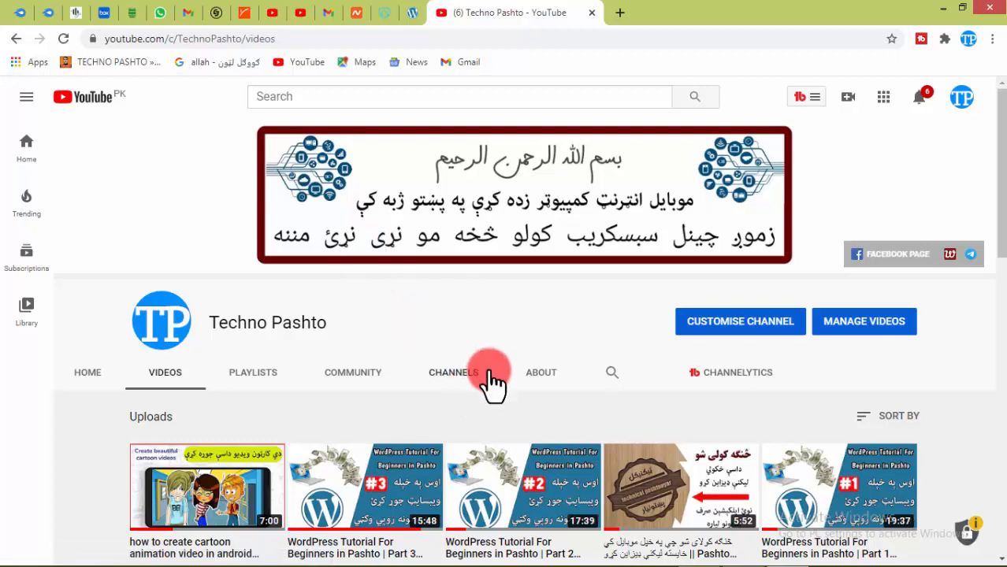
Return to the WordPress login form and fill in admin and naheedtech.com as trial usernames
left_click(411, 13)
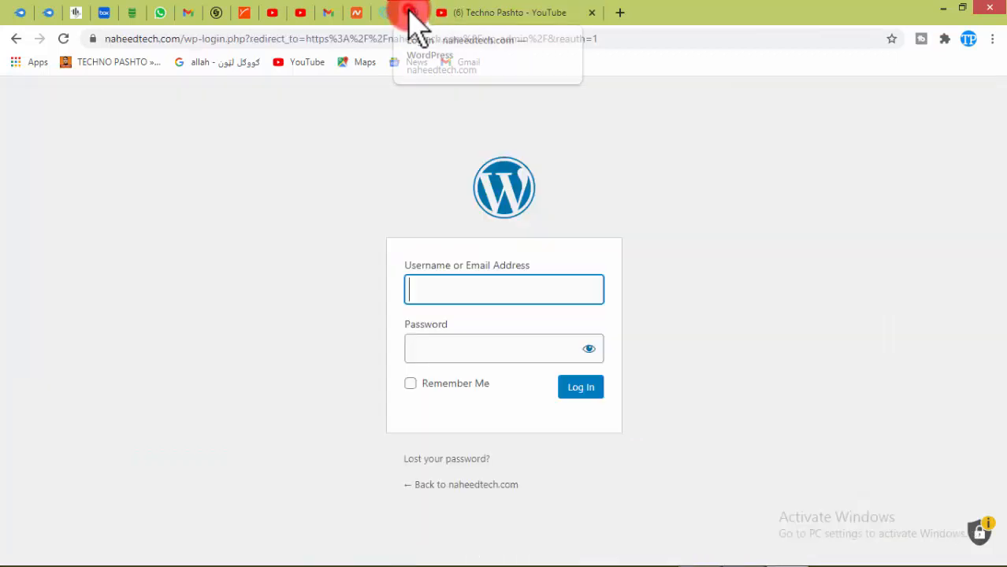
left_click(485, 296)
left_click(499, 326)
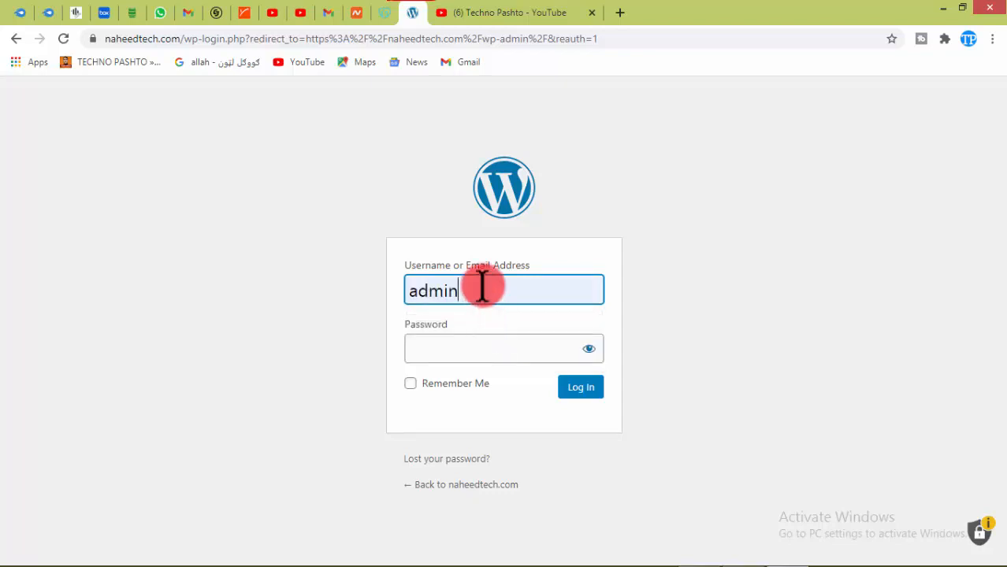
left_click_drag(483, 287, 406, 303)
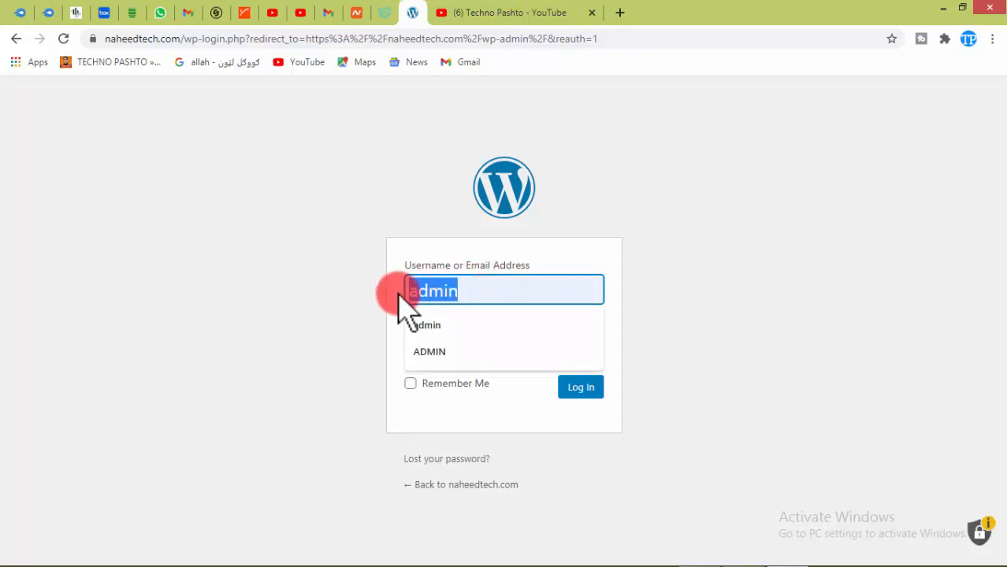
left_click(488, 288)
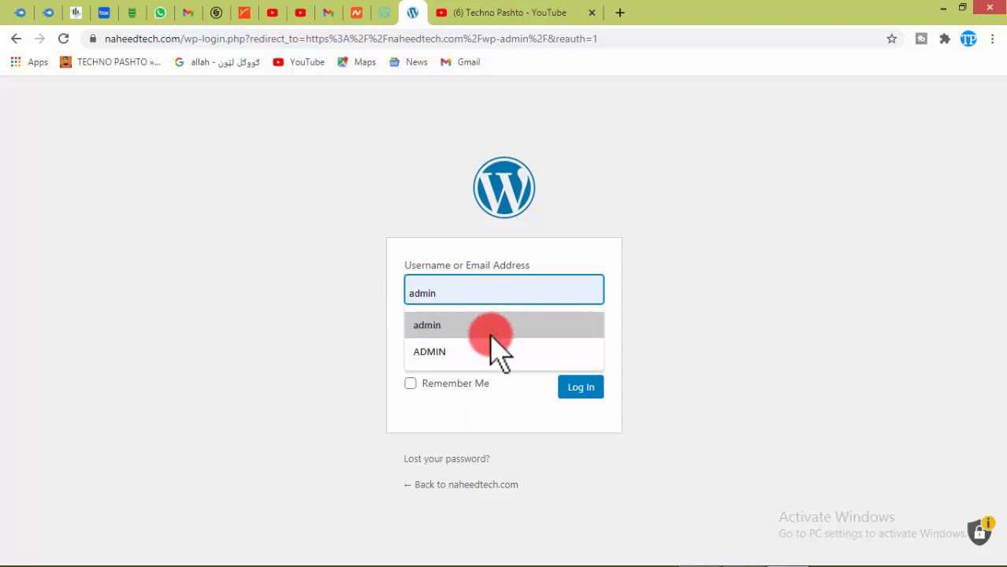
double_click(488, 288)
key("ctrl+v")
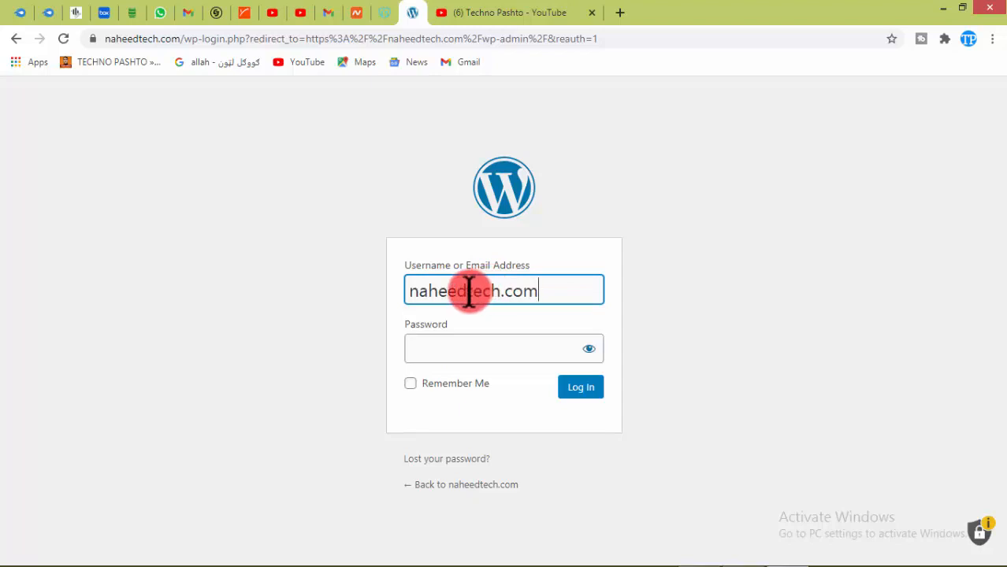
Log in to WordPress with the account username and password, enable Remember Me, and save the credentials in the browser
left_click_drag(470, 290, 583, 294)
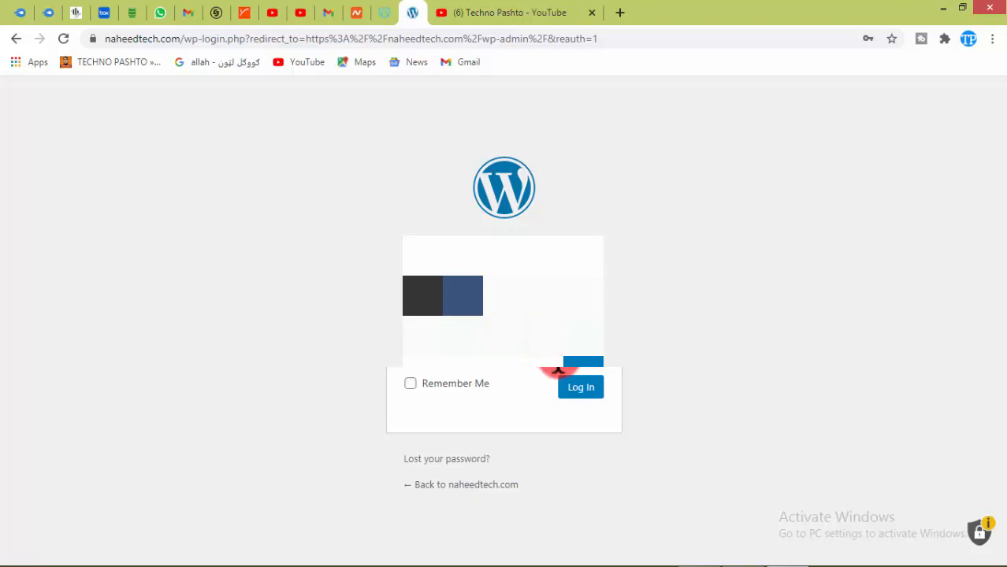
left_click(411, 384)
left_click(579, 388)
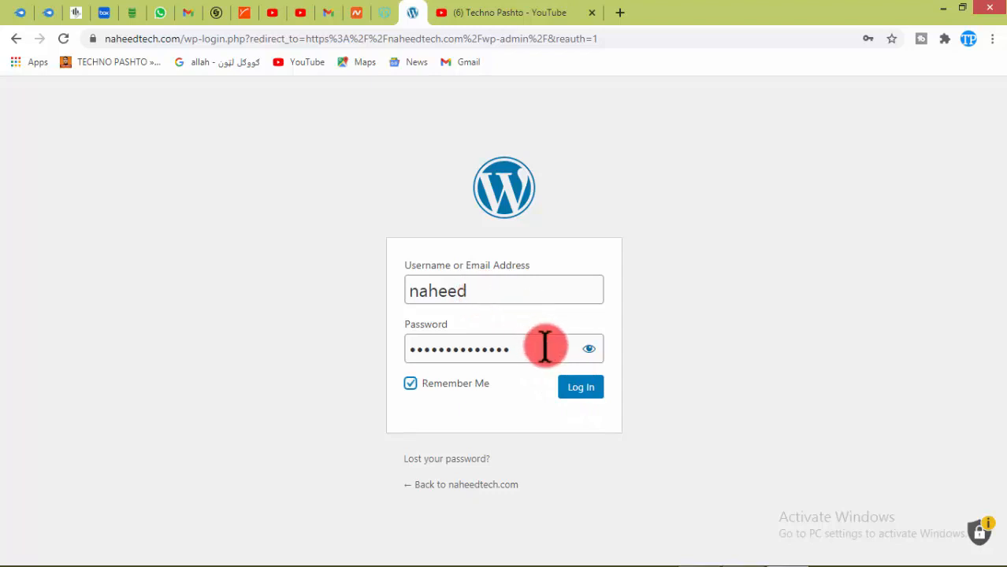
left_click(575, 394)
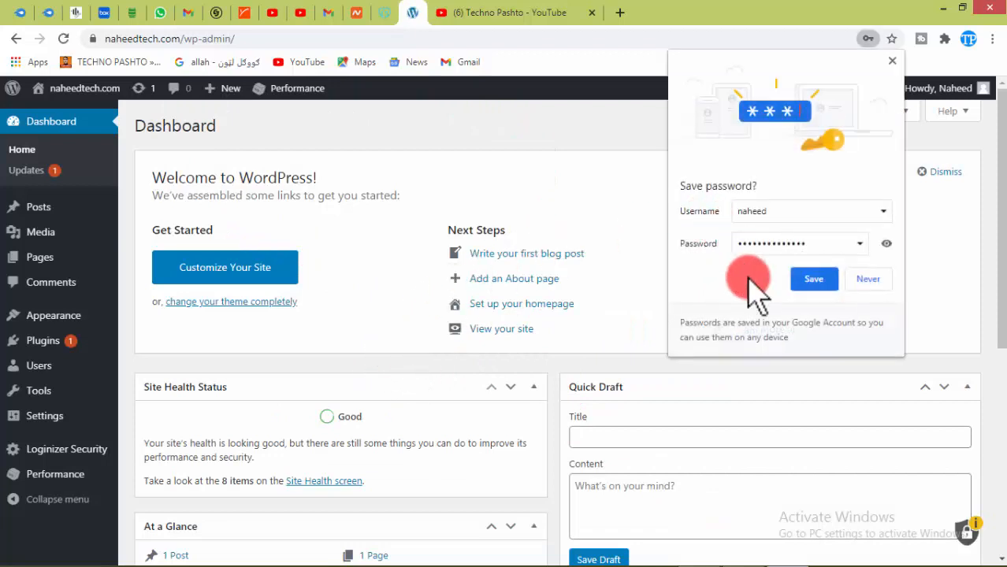
left_click(812, 279)
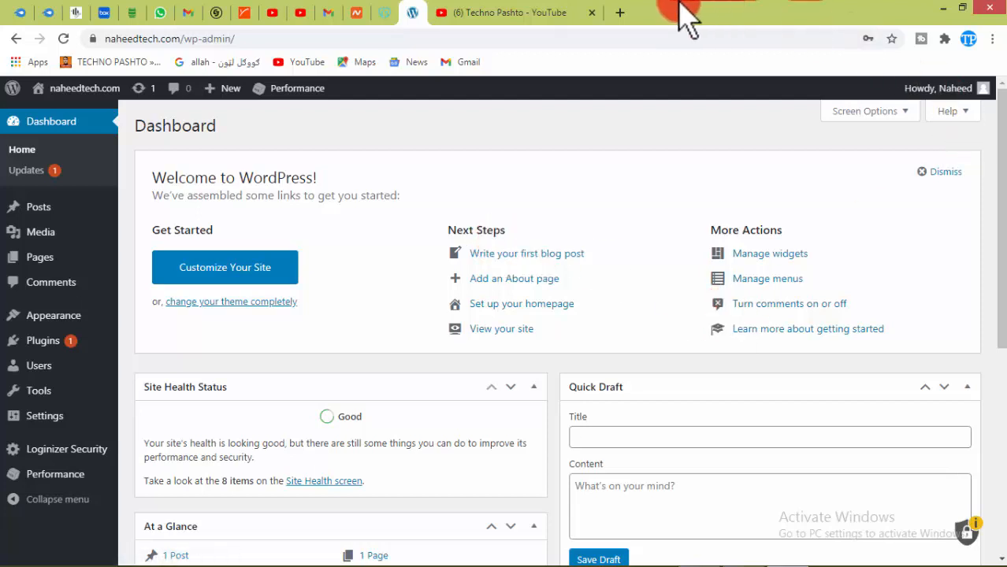
Search Google for warisuddin.com in a new browser tab
left_click(610, 11)
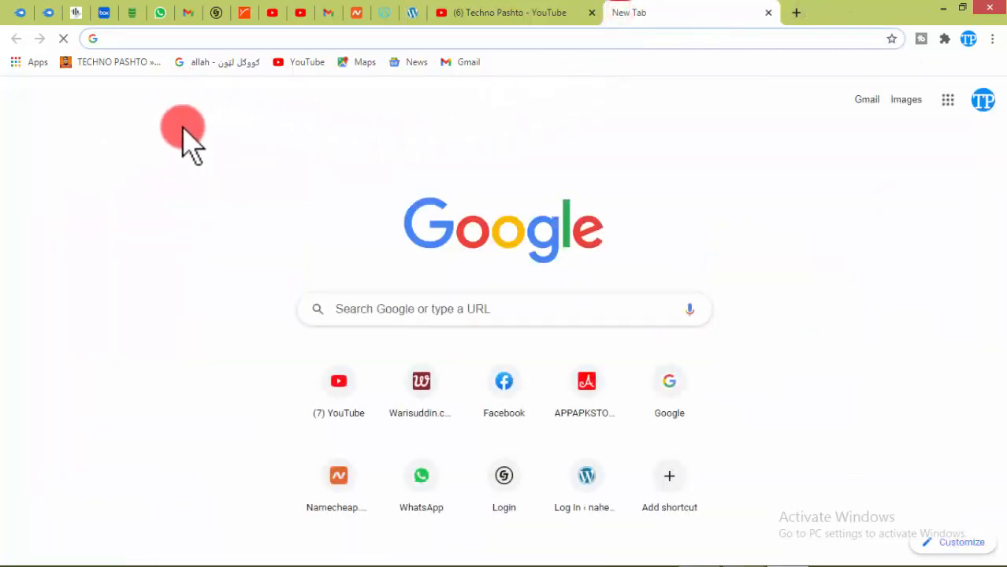
left_click(669, 394)
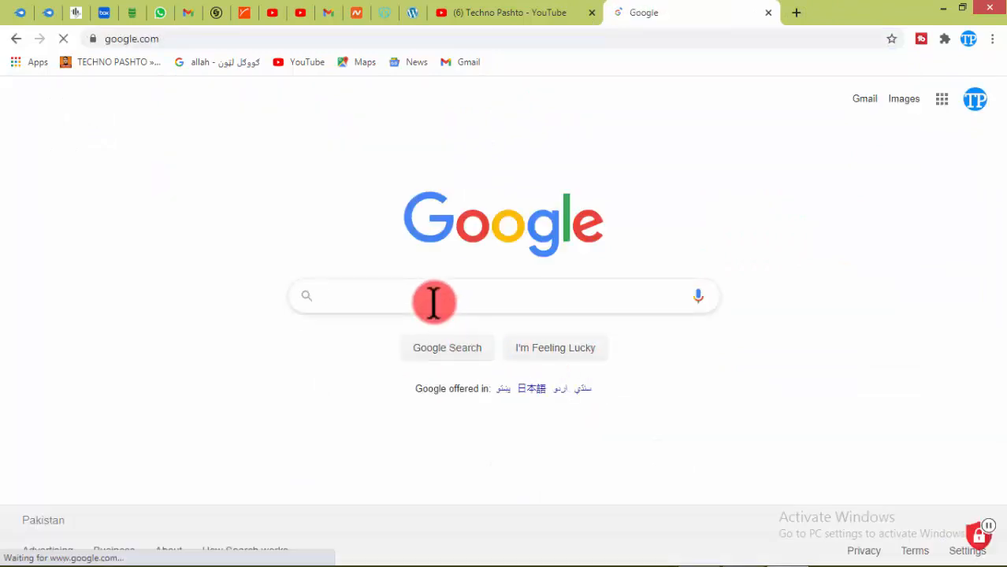
left_click(433, 300)
left_click(449, 349)
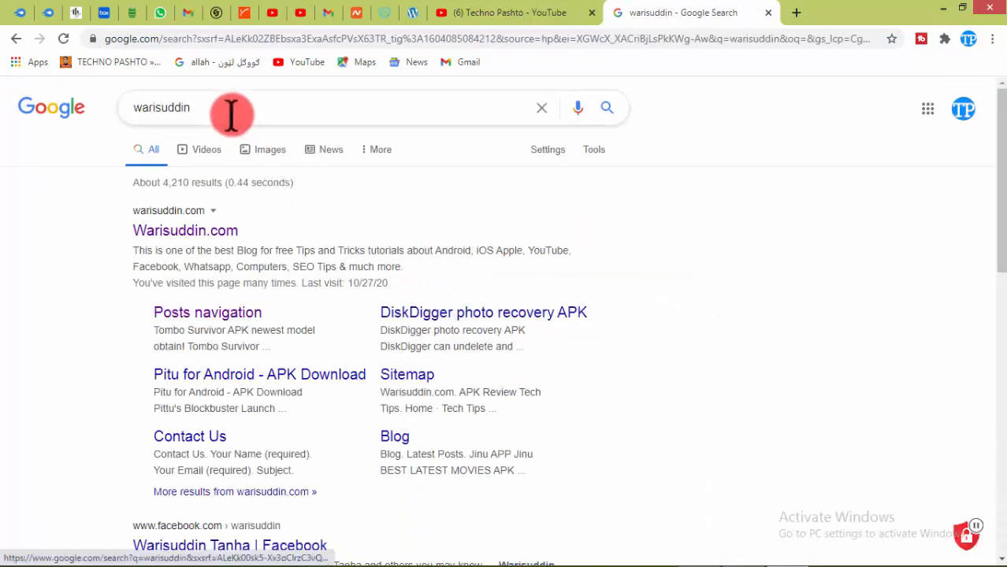
double_click(239, 113)
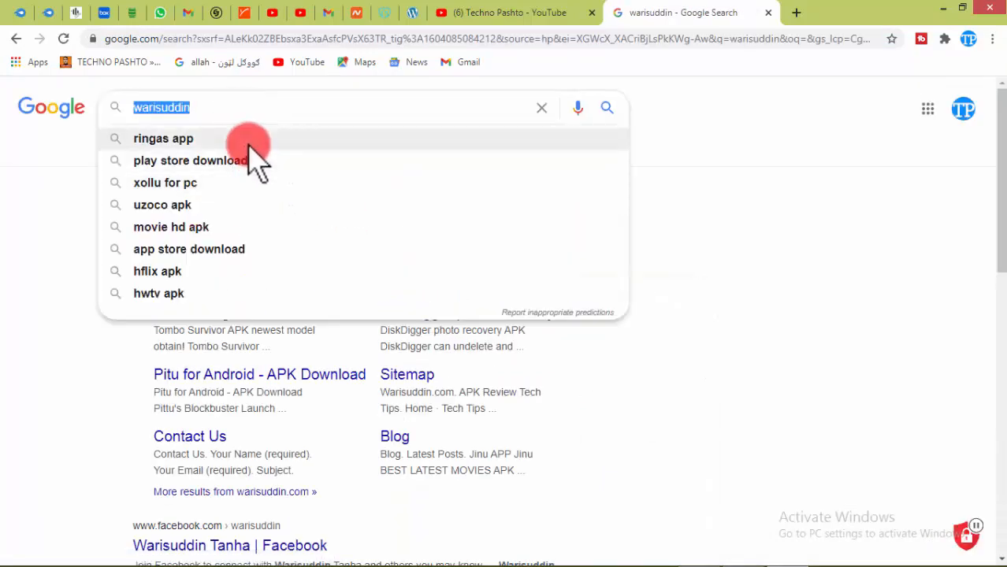
left_click(221, 113)
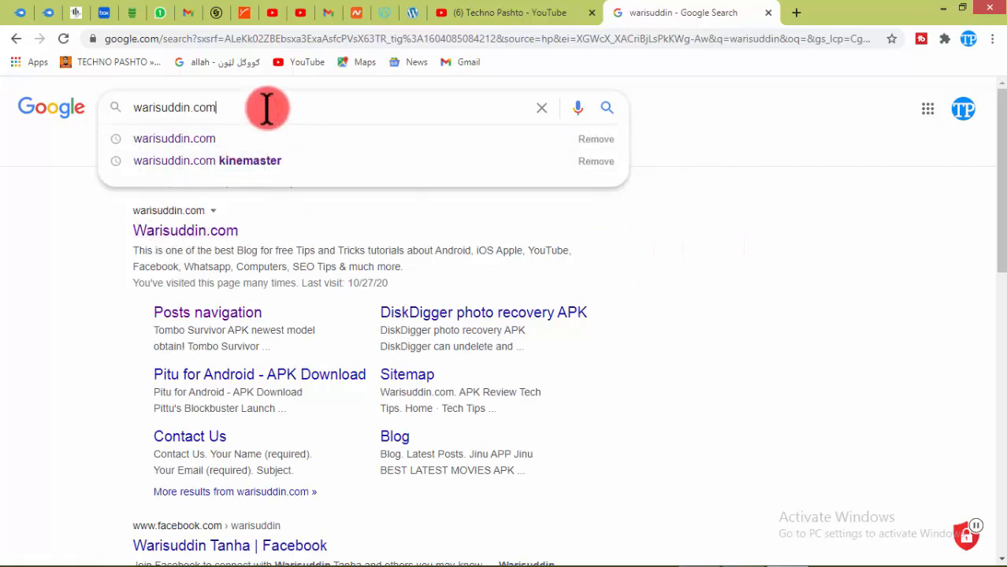
key("Return")
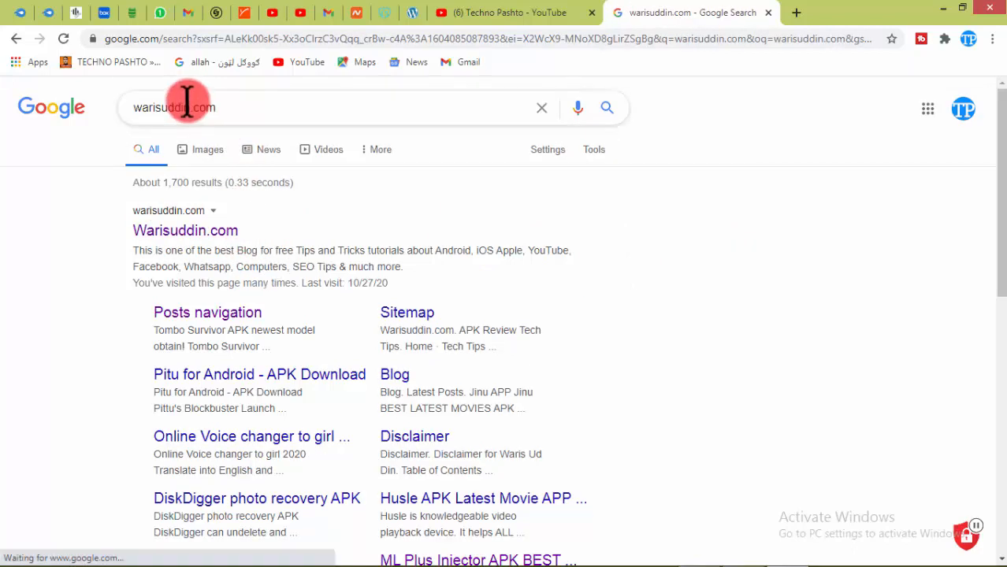
Open the ColorMag post in Warisuddin.com's WP Theme category and download the latest version of the theme
left_click(197, 246)
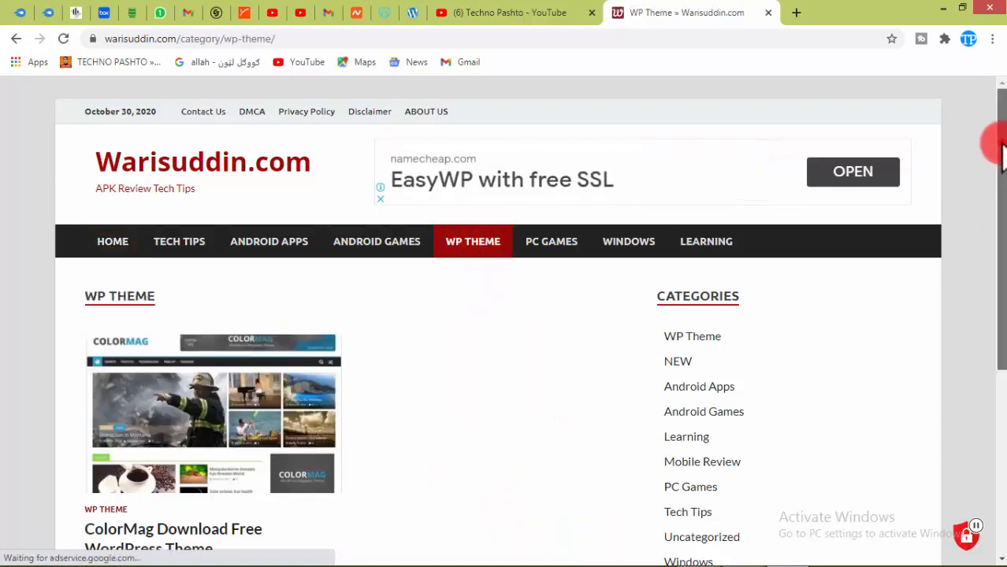
left_click_drag(1000, 142, 1004, 218)
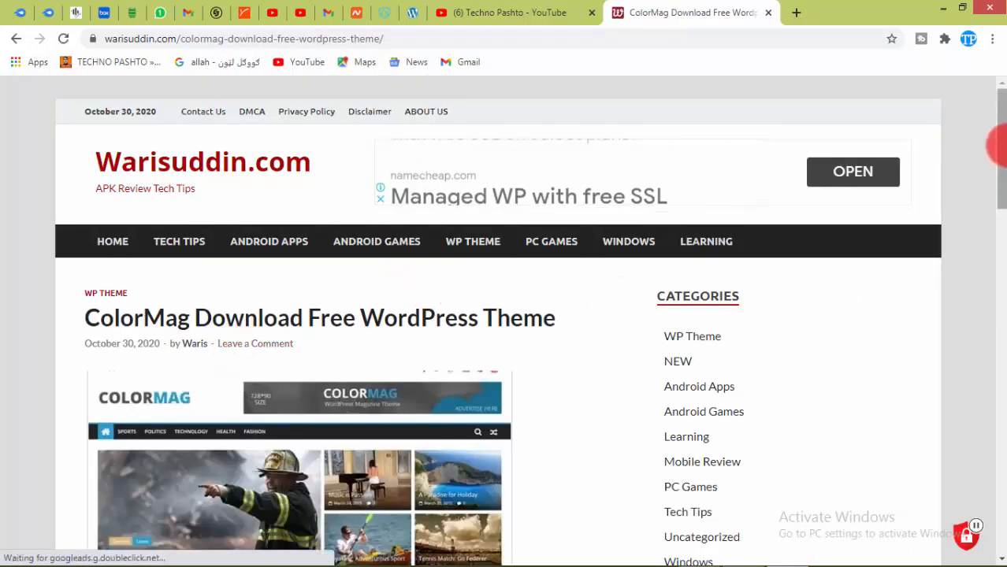
left_click_drag(1003, 145, 1001, 552)
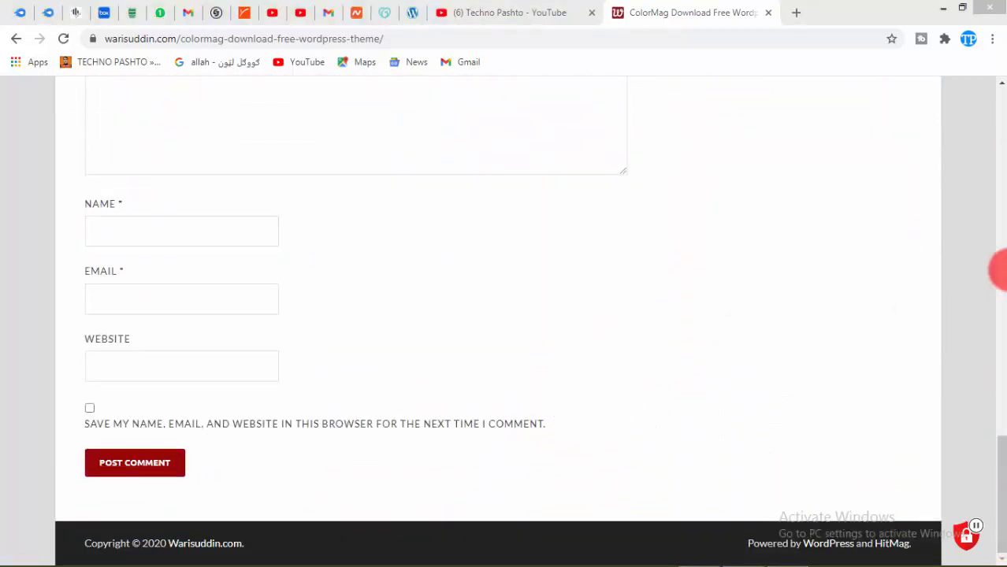
left_click_drag(1002, 461, 1000, 285)
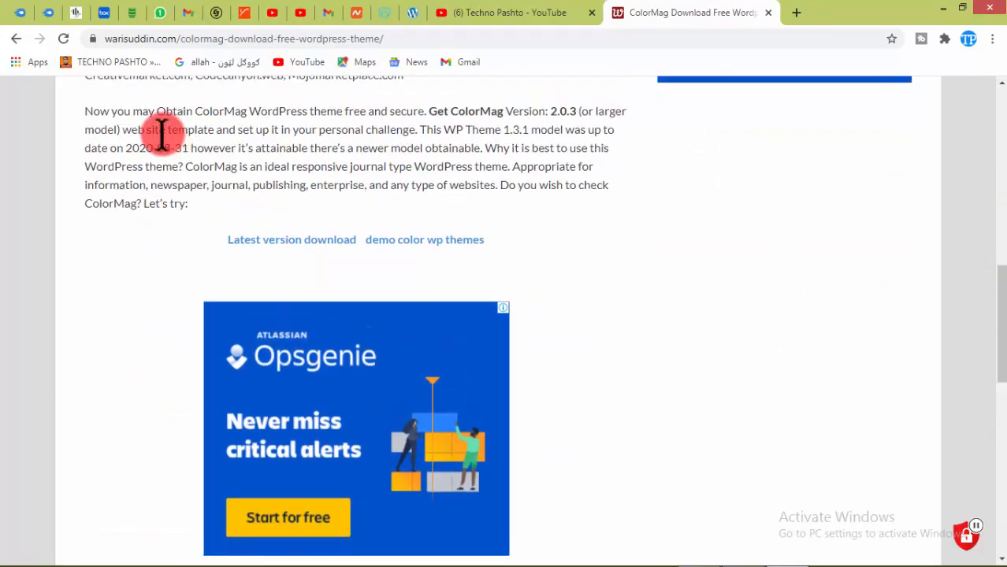
left_click(301, 240)
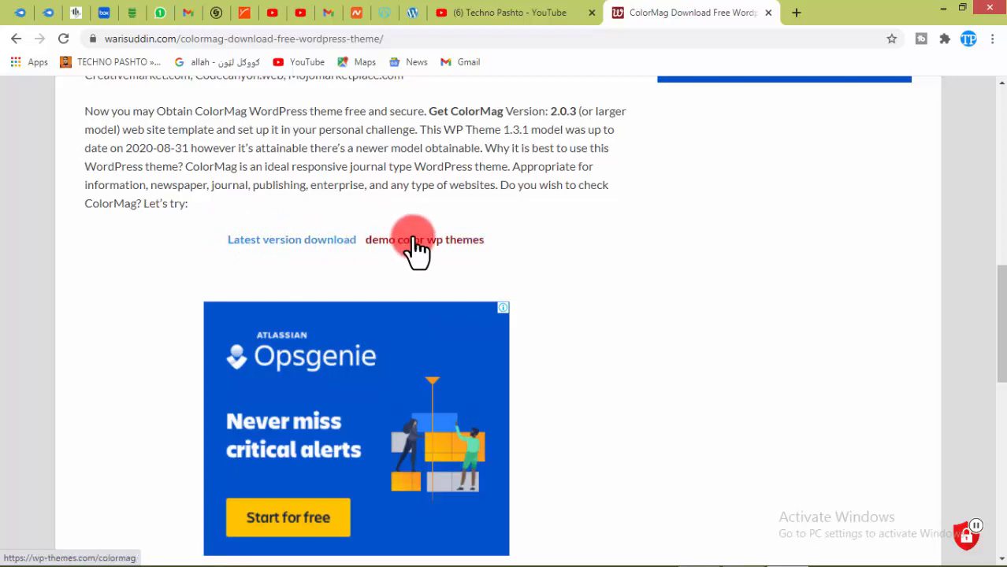
left_click(274, 245)
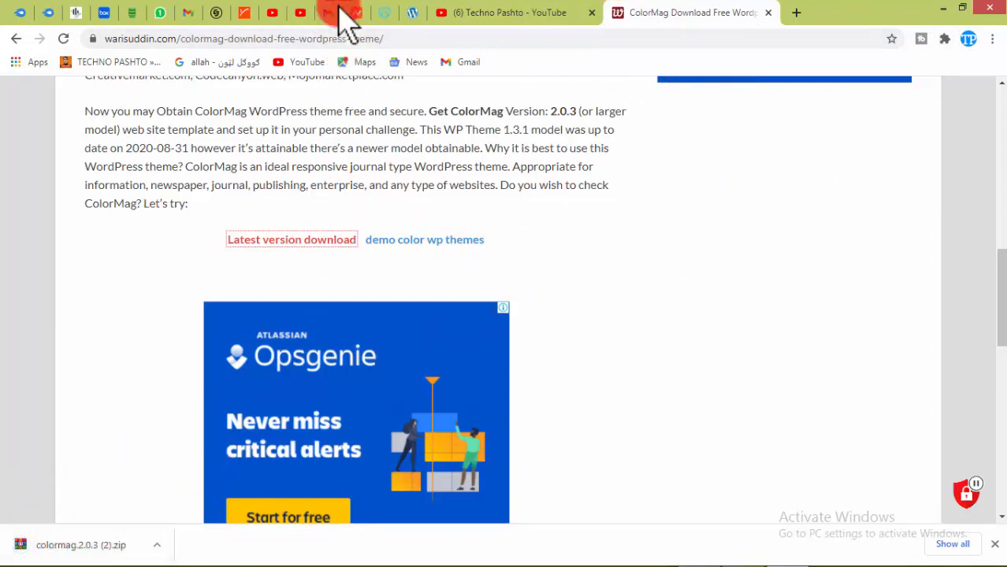
Return to the WordPress dashboard and open the form for uploading a theme in .zip format
left_click(413, 12)
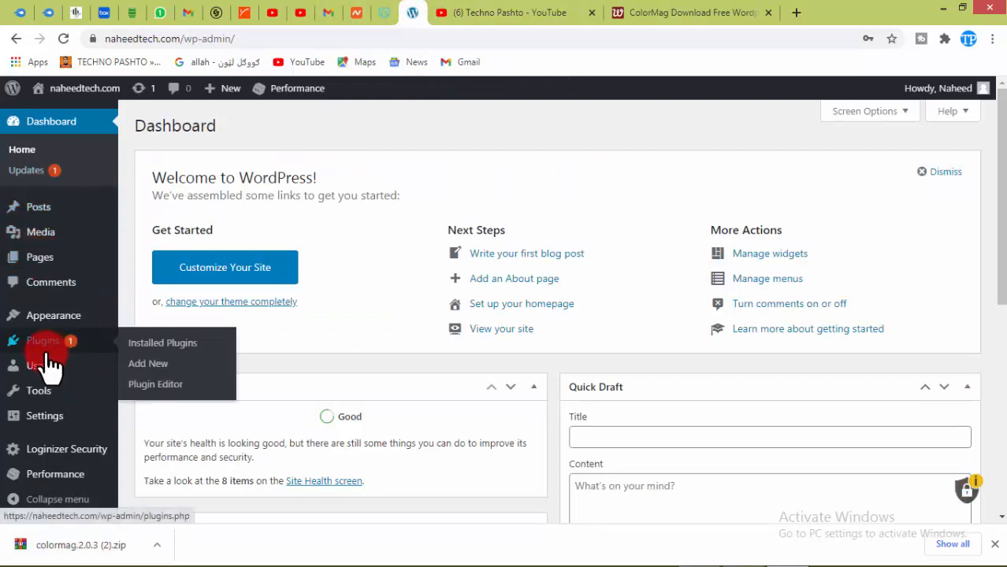
mouse_move(59, 326)
left_click(146, 319)
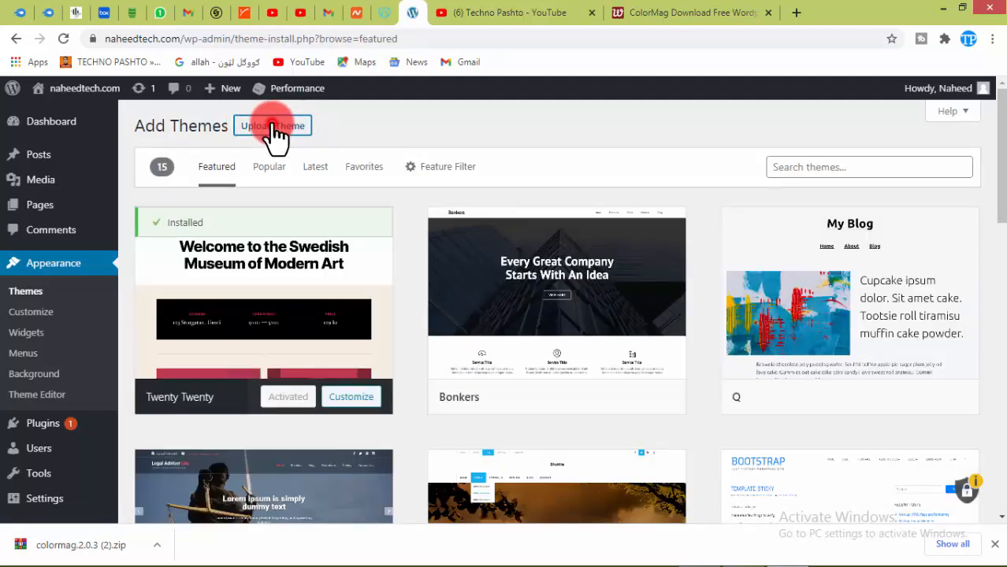
left_click(272, 130)
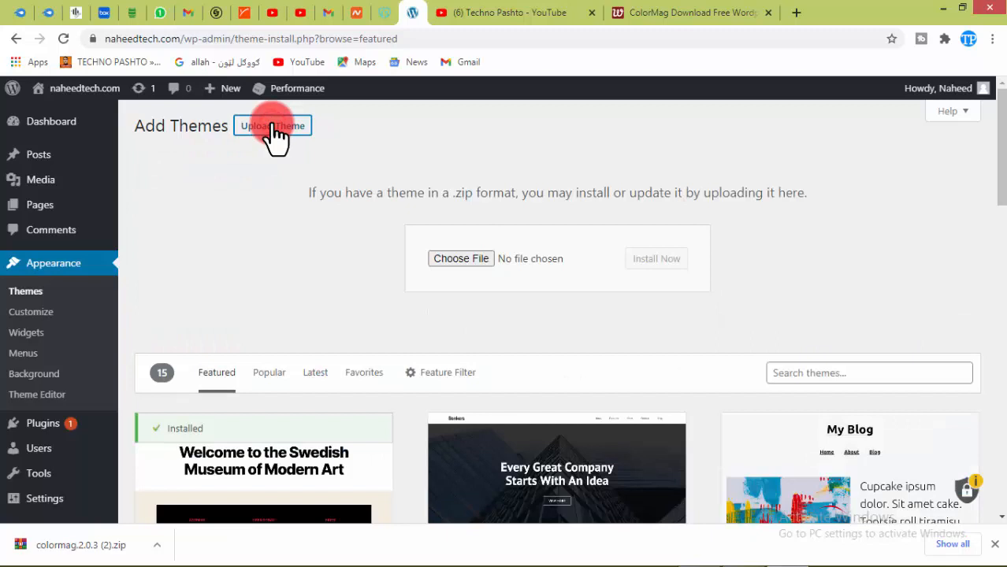
Choose colormag.2.0.3 (1).zip from the Downloads folder as the theme file and install it
left_click(461, 259)
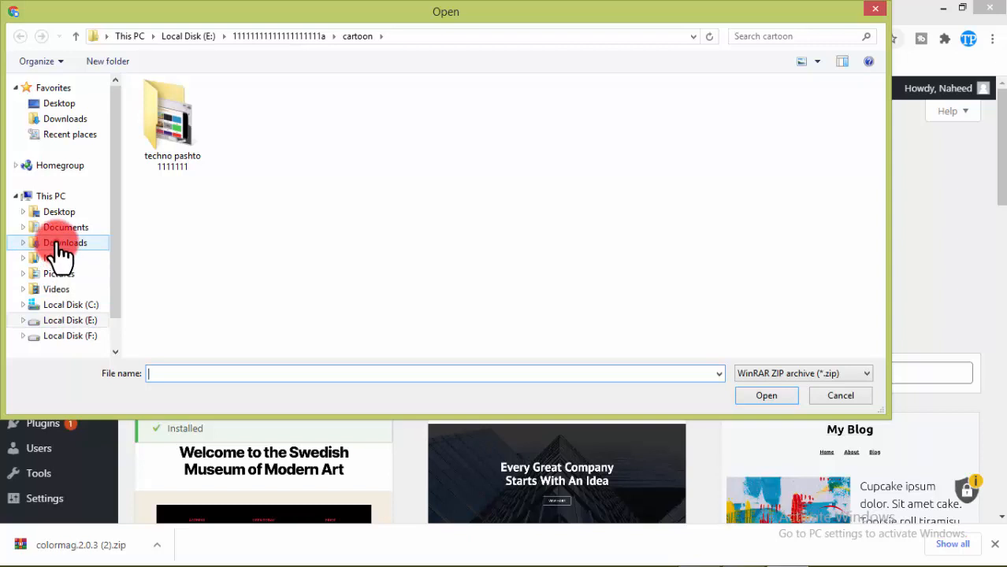
left_click(61, 244)
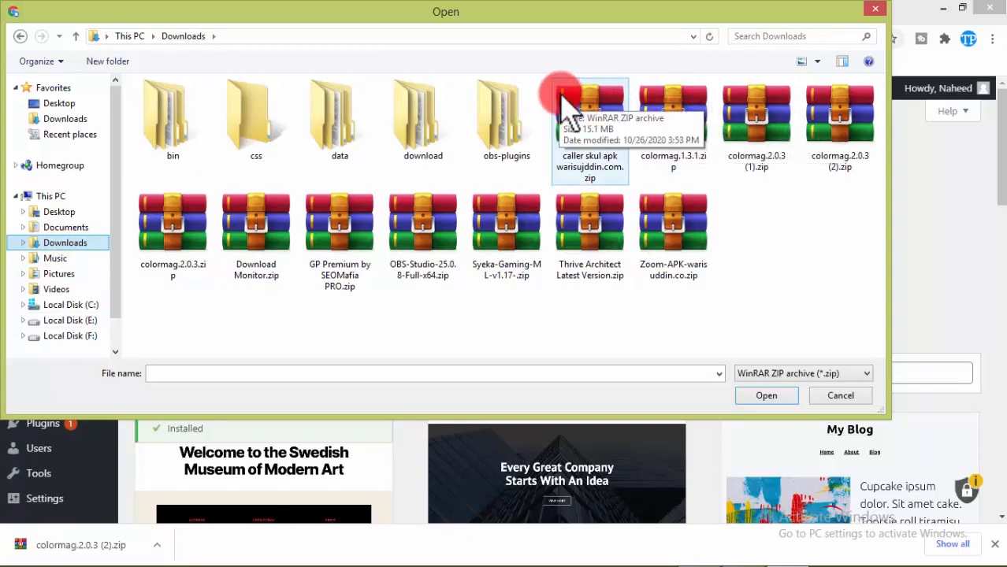
left_click(755, 154)
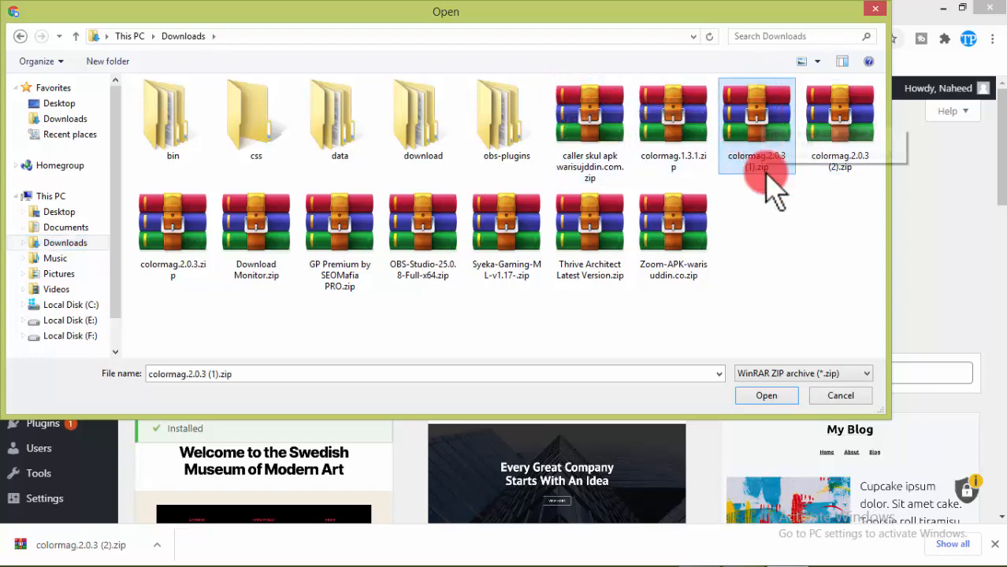
left_click(766, 397)
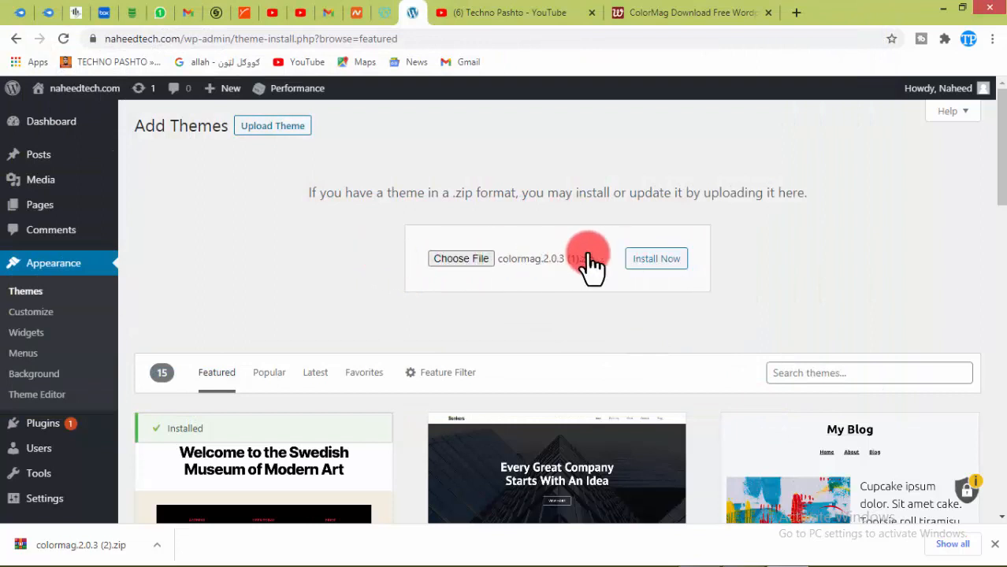
left_click(649, 259)
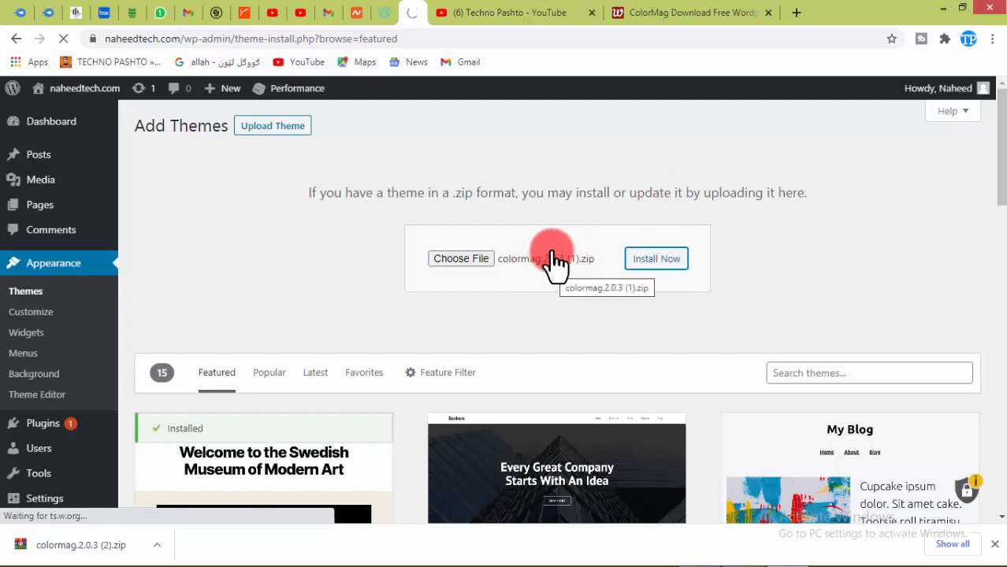
left_click(661, 17)
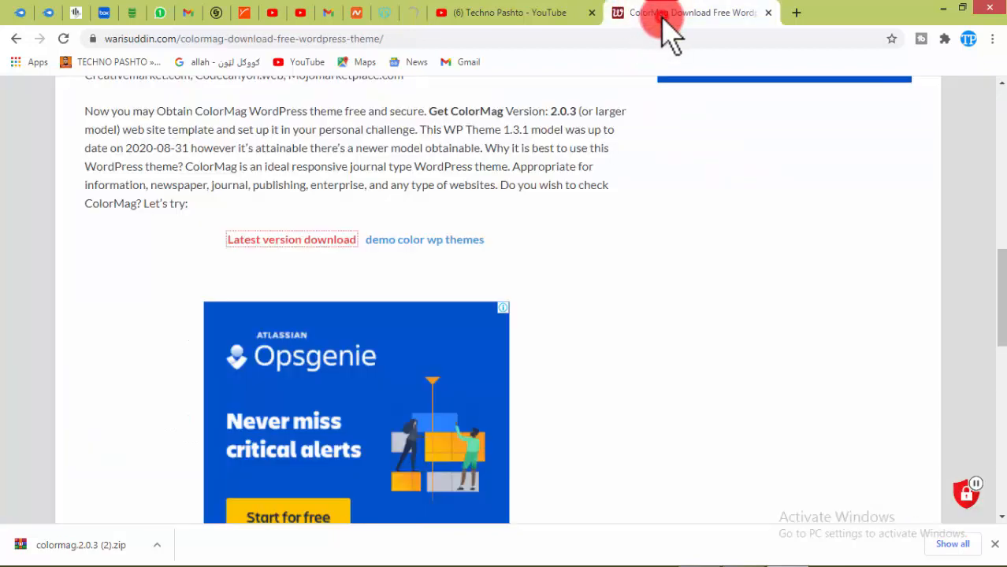
left_click(319, 239)
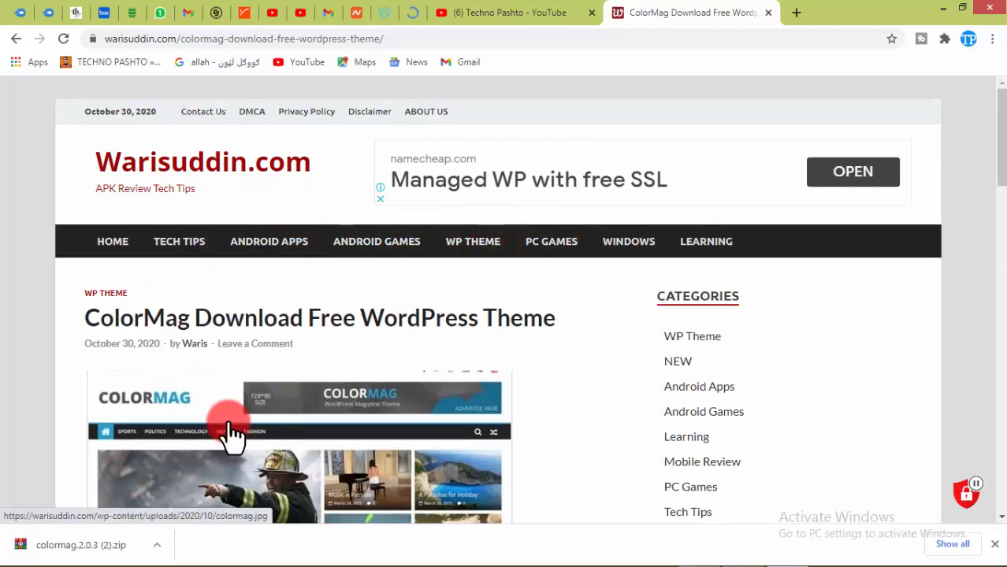
left_click(516, 17)
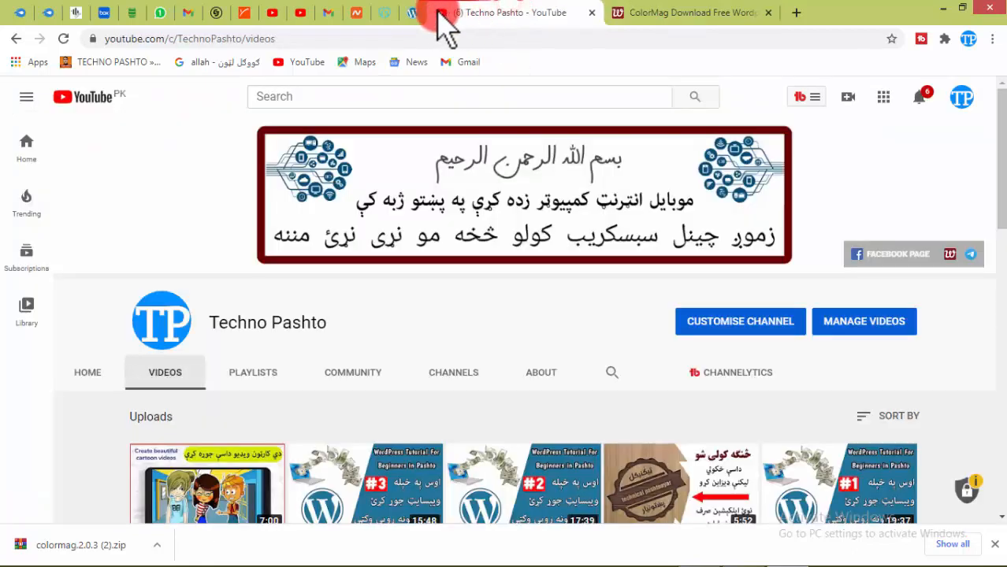
Return to the WordPress theme installation page and activate the uploaded ColorMag theme
left_click(416, 13)
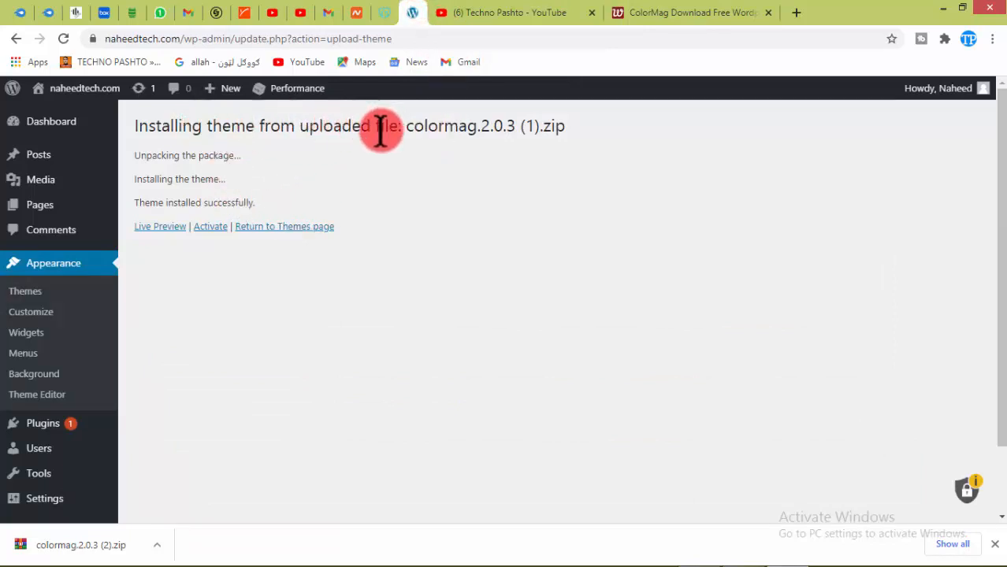
left_click(210, 227)
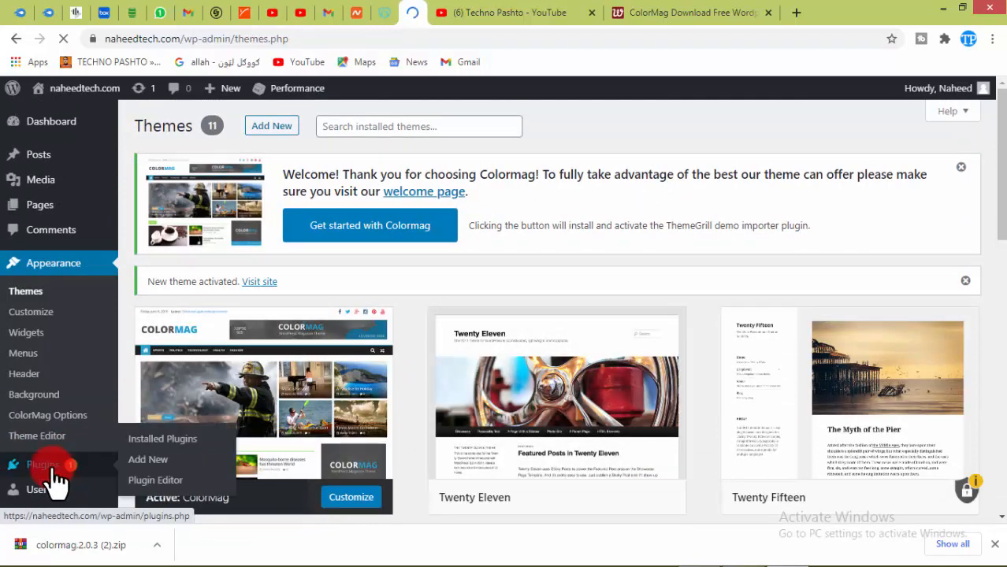
Go to the installed plugins list and deactivate the W3 Total Cache plugin
mouse_move(45, 473)
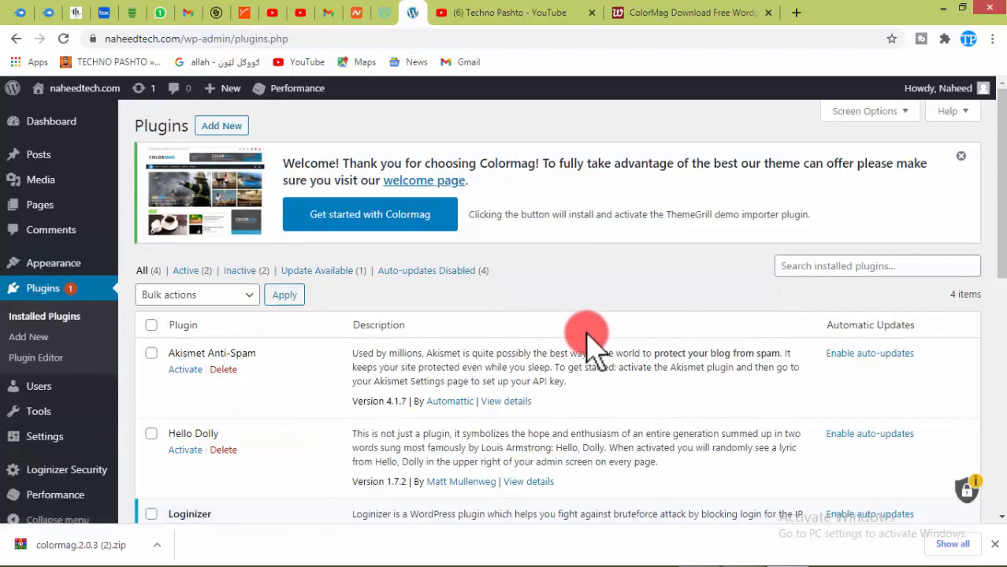
scroll(634, 348, "down", 5)
scroll(635, 348, "down", 8)
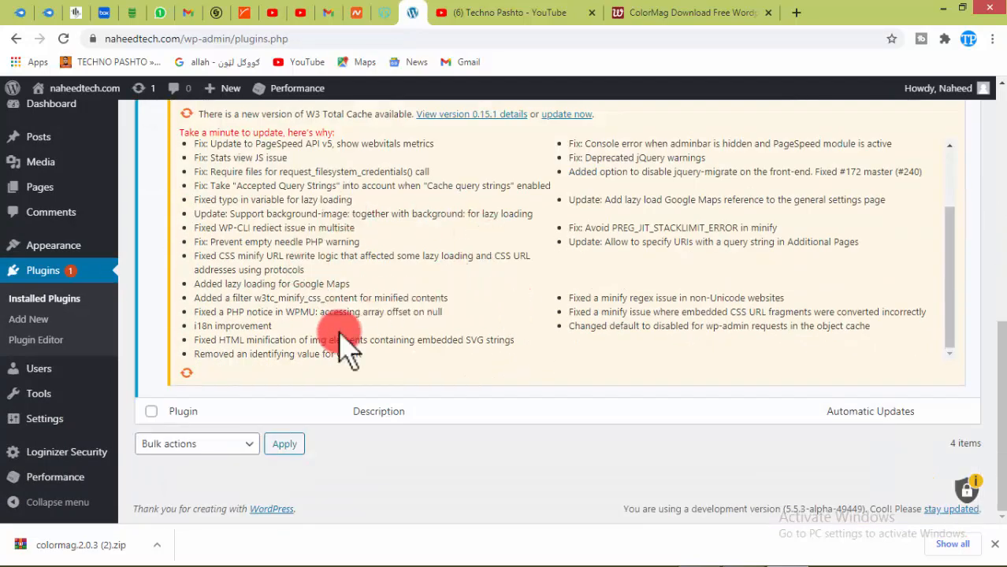
scroll(423, 333, "up", 5)
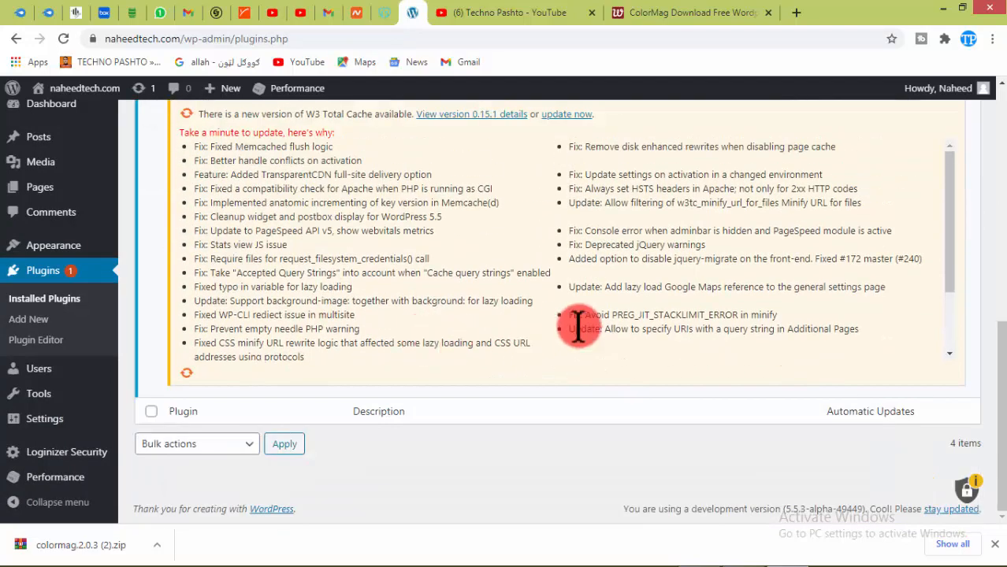
scroll(567, 337, "up", 6)
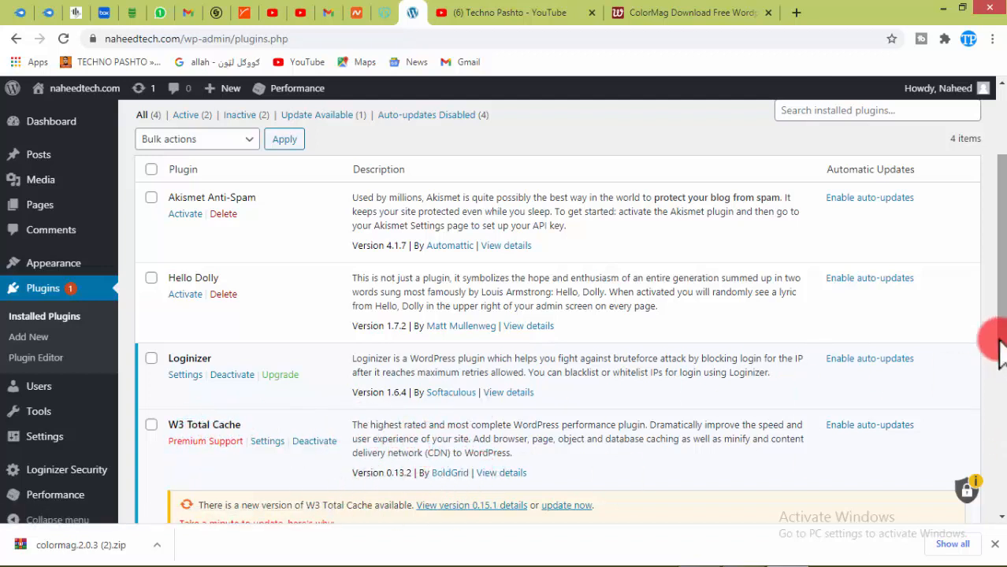
left_click_drag(1005, 282, 1005, 323)
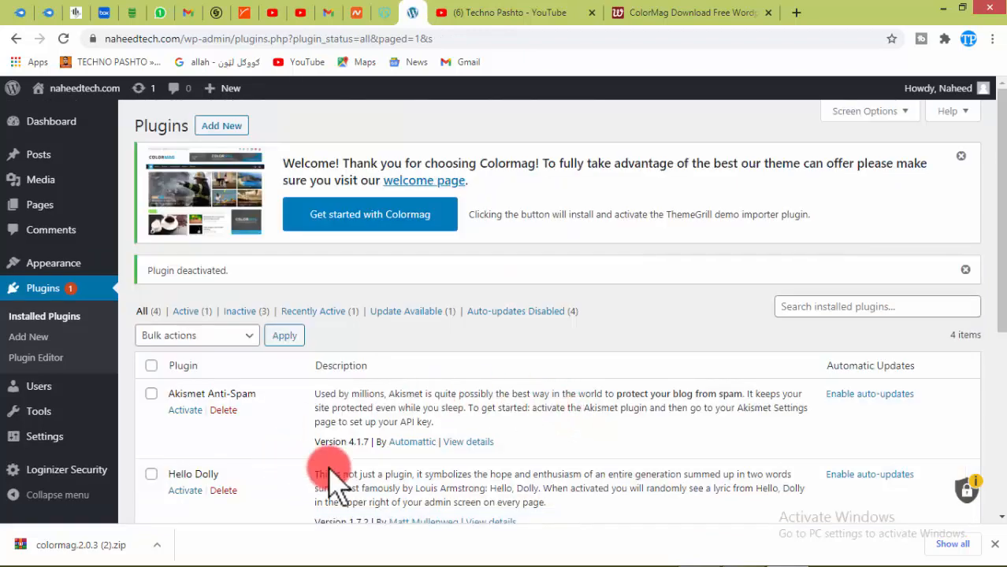
Update the W3 Total Cache plugin to version 0.15.1
scroll(504, 434, "down", 5)
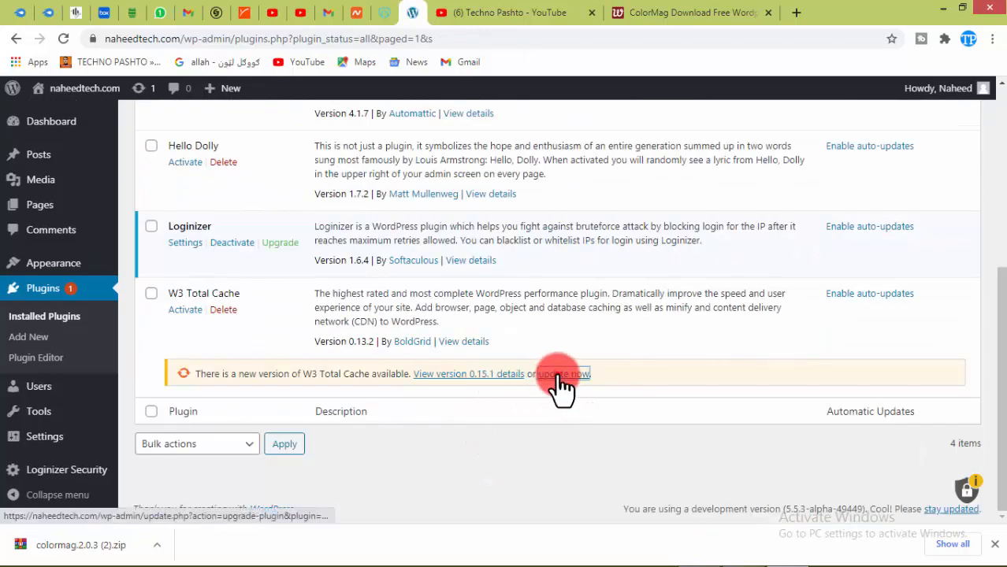
left_click(558, 376)
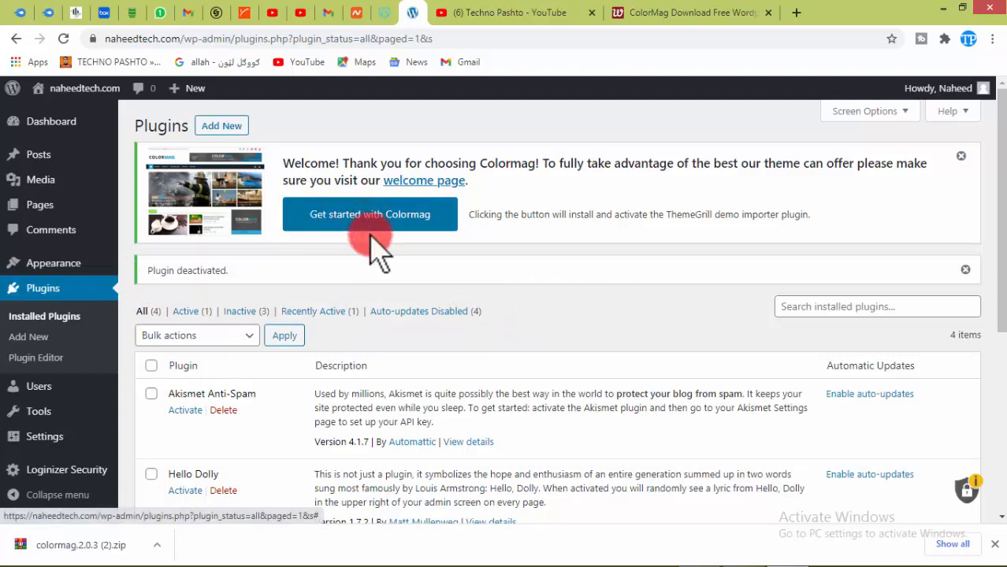
scroll(144, 427, "down", 5)
scroll(391, 256, "up", 5)
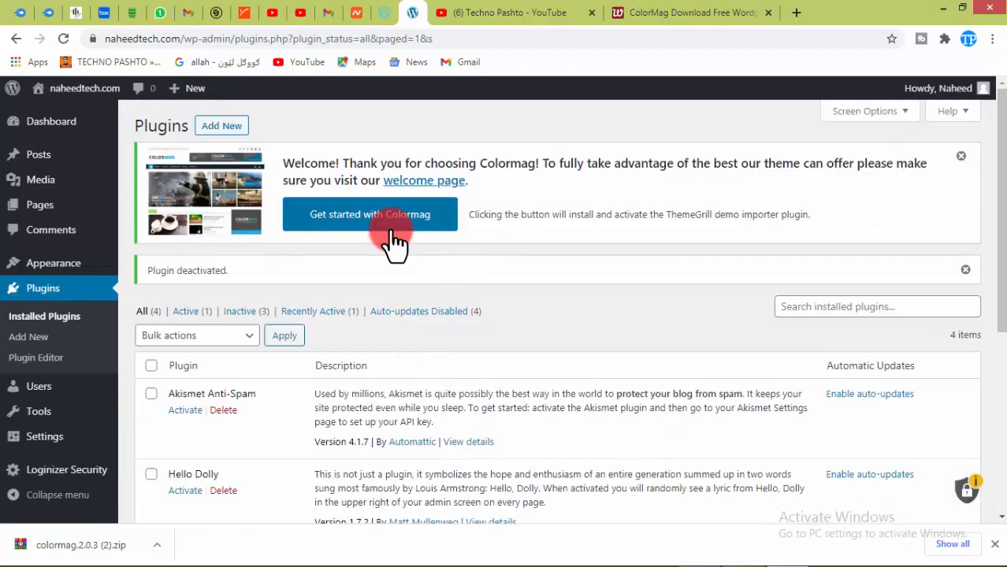
Open the naheedtech.com front page in a new browser tab and switch to it
mouse_move(93, 93)
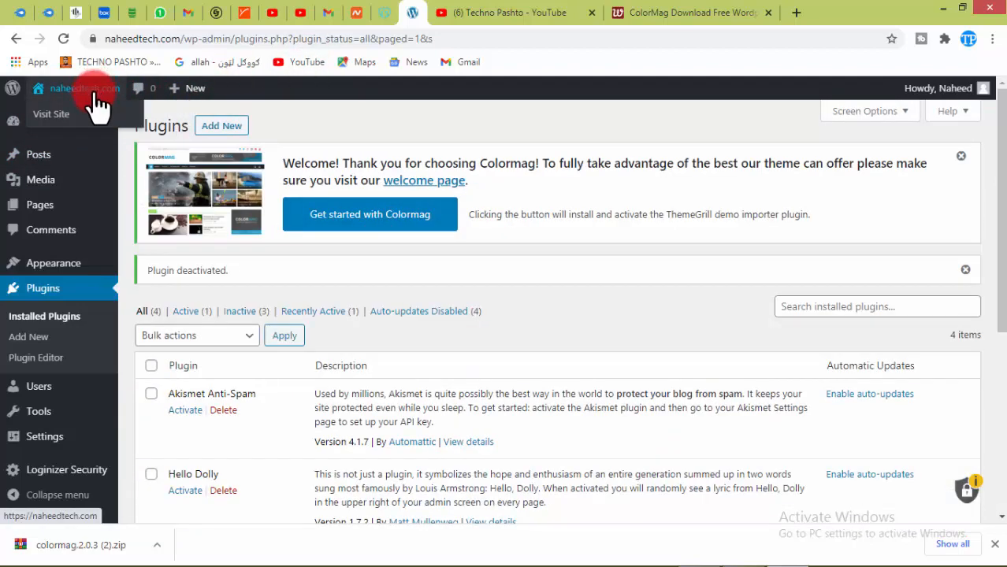
right_click(88, 115)
left_click(110, 124)
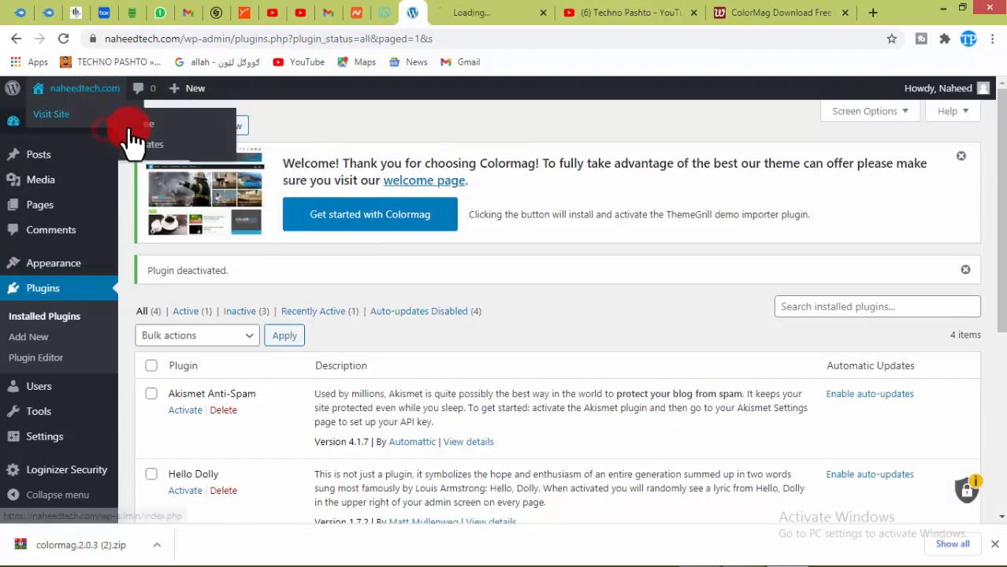
left_click(469, 14)
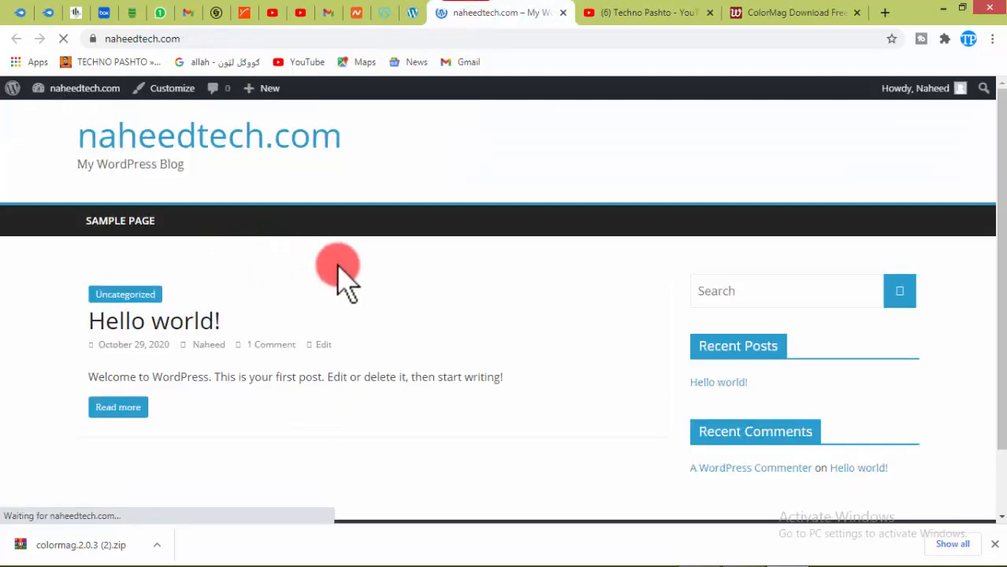
Examine the front page's header, Hello world! post, sidebar widgets and footer under the ColorMag theme
scroll(654, 386, "down", 2)
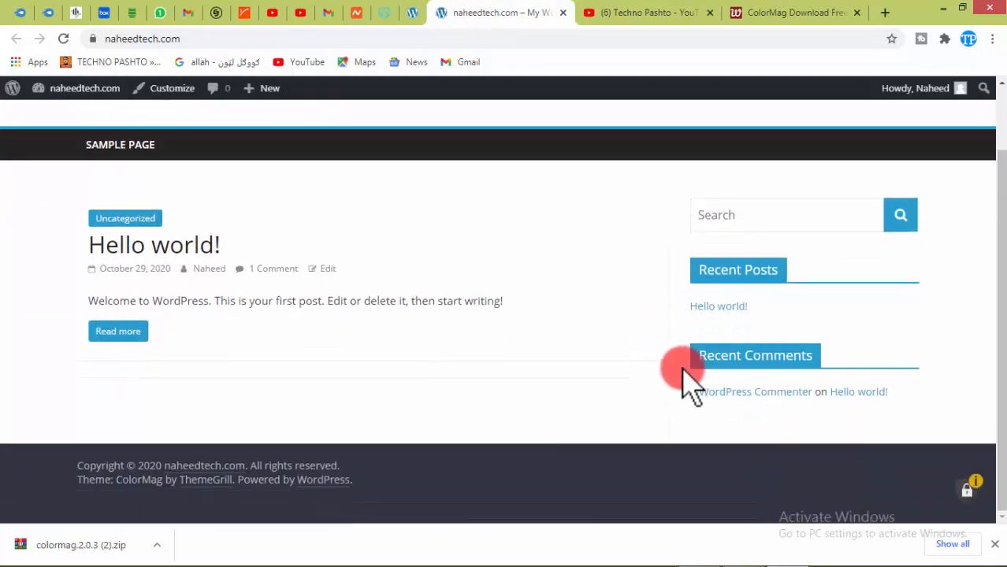
scroll(630, 394, "up", 2)
scroll(569, 391, "up", 1)
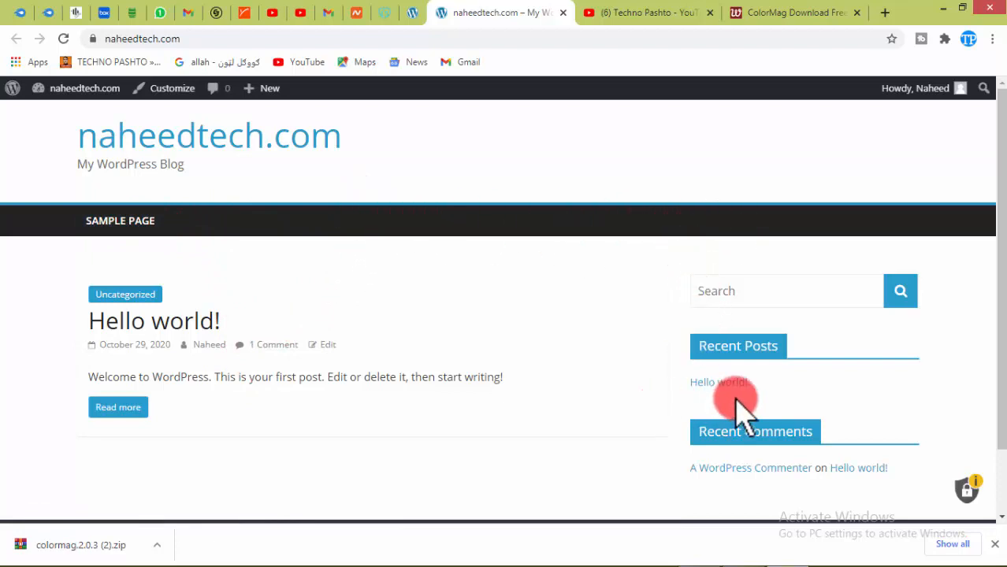
scroll(473, 417, "down", 1)
scroll(540, 405, "up", 1)
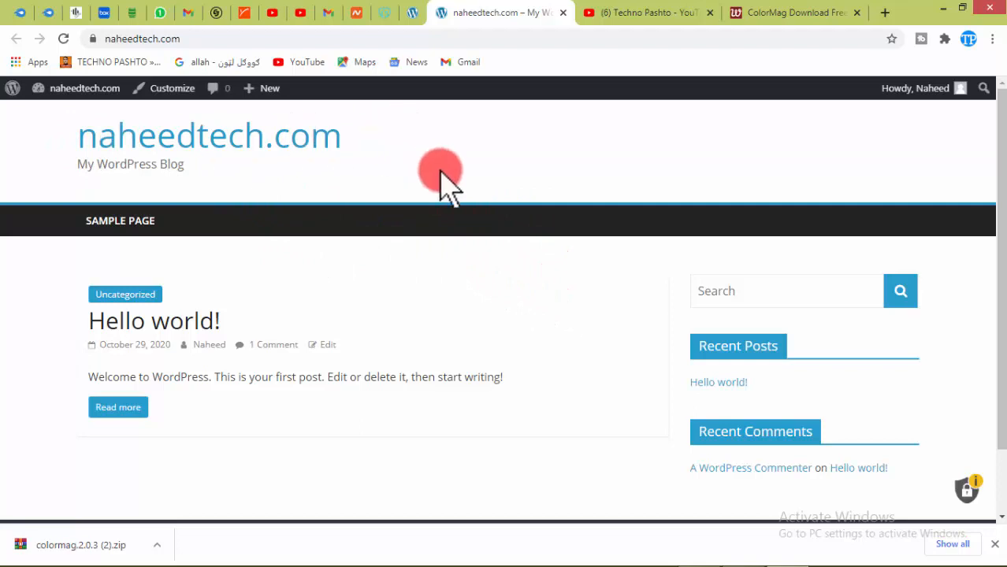
scroll(584, 337, "down", 1)
scroll(787, 282, "up", 1)
scroll(787, 283, "up", 1)
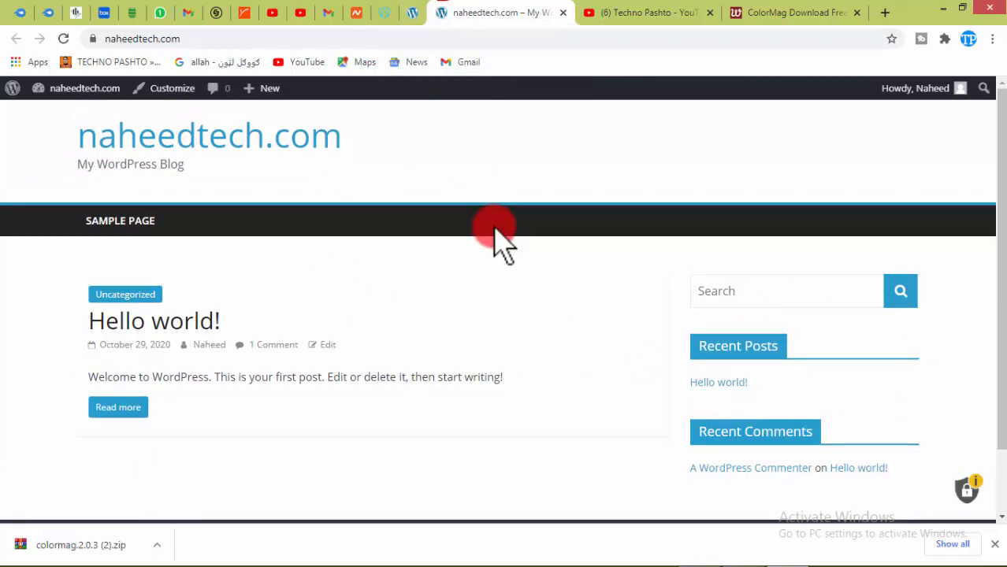
Return to the WordPress dashboard and open the Appearance section
left_click(416, 13)
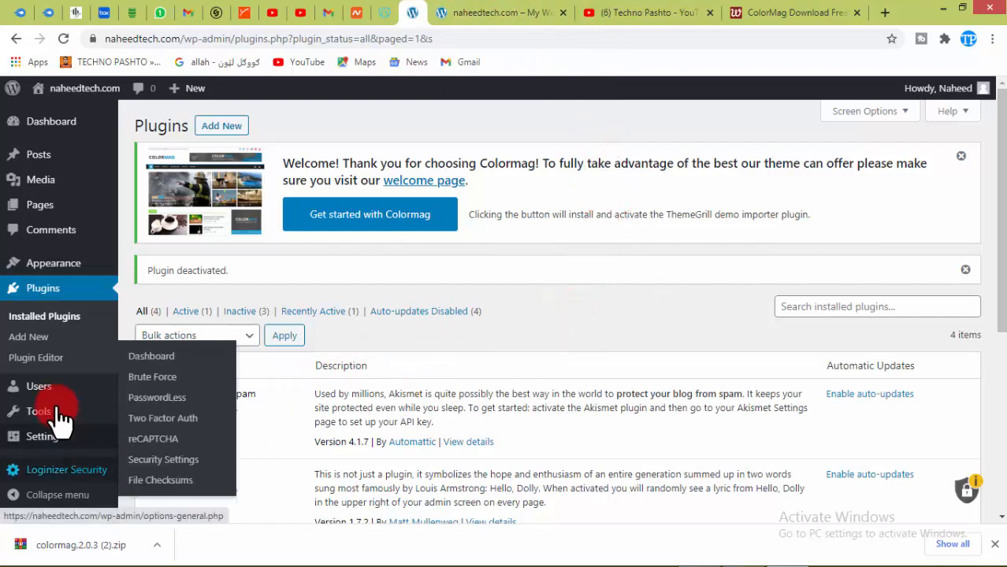
left_click(52, 267)
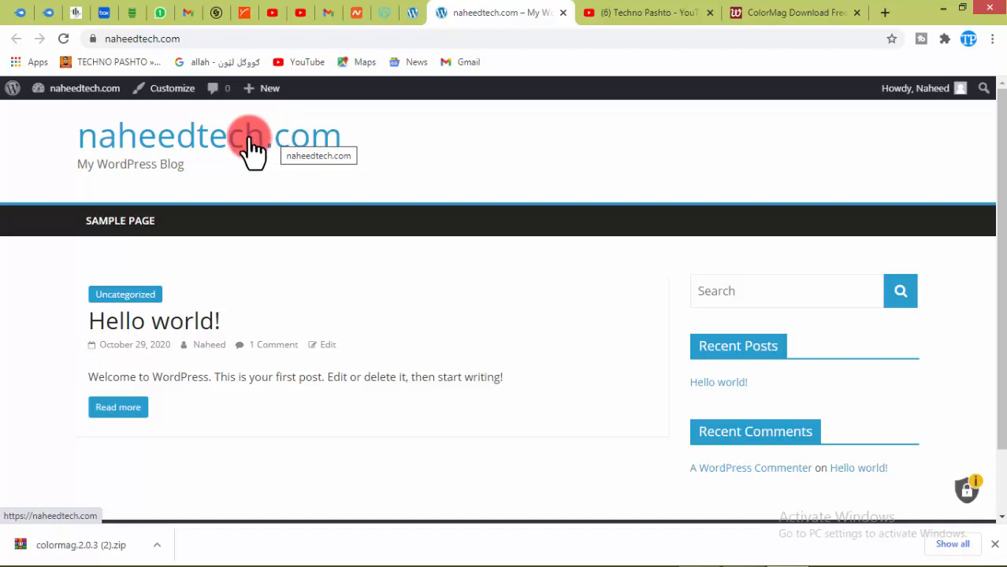
Reload the naheedtech.com front page and examine its navigation menu, featured posts and footer sections
scroll(770, 287, "down", 1)
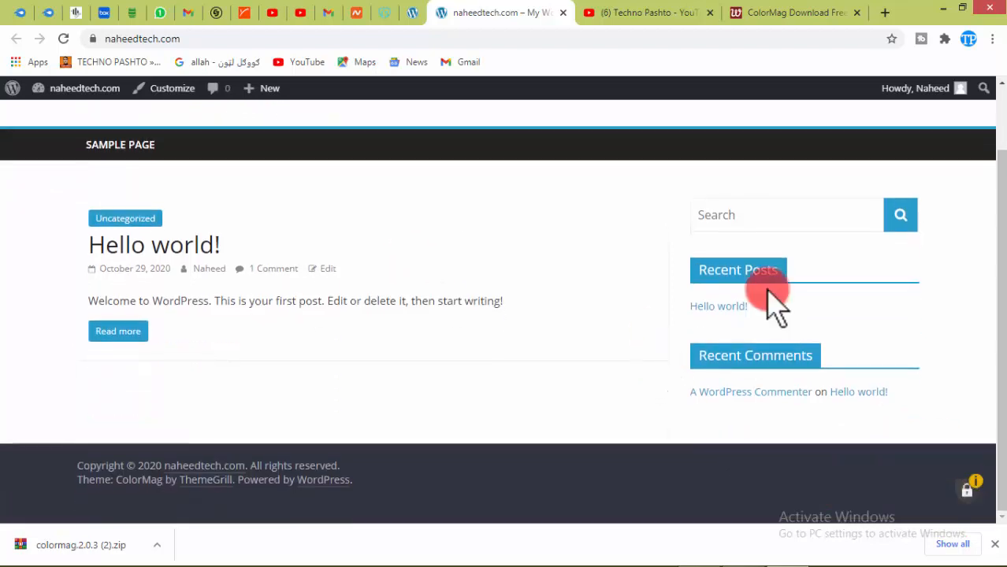
scroll(722, 288, "up", 1)
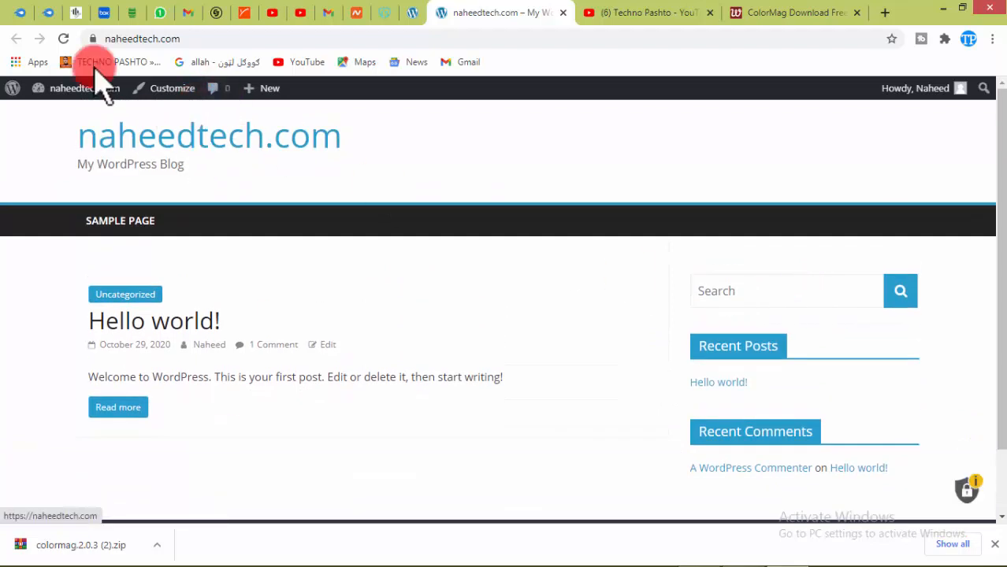
left_click(66, 40)
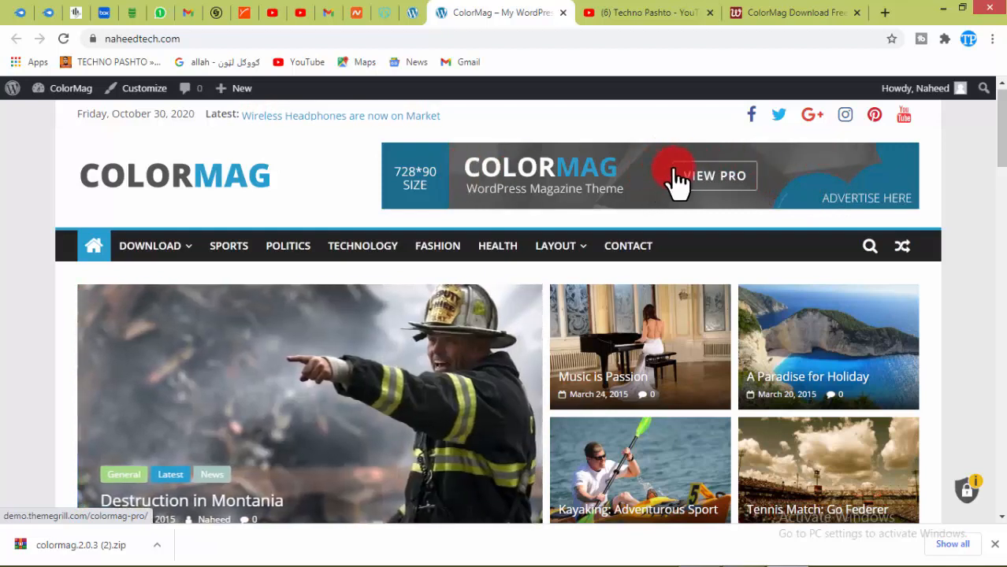
mouse_move(559, 251)
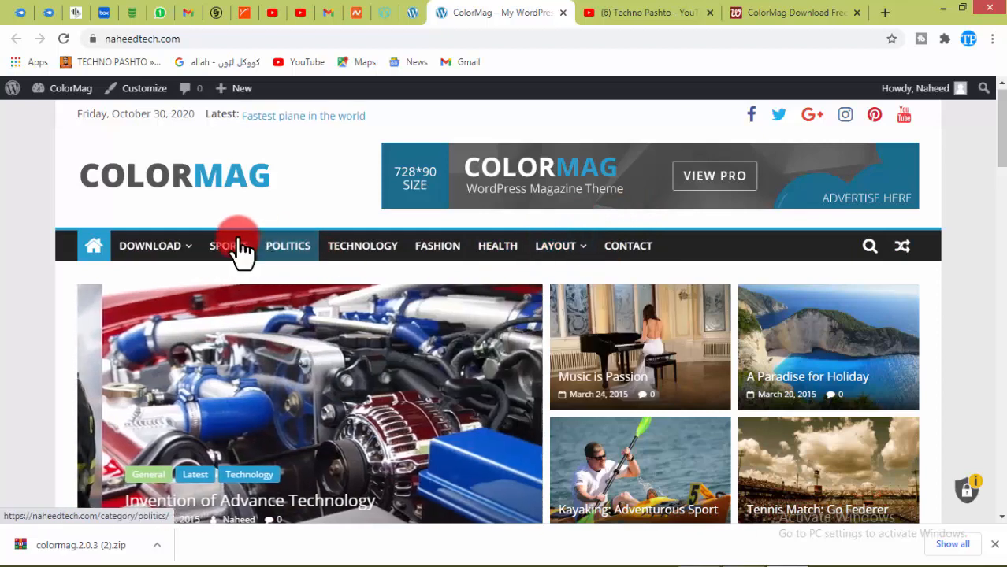
mouse_move(181, 251)
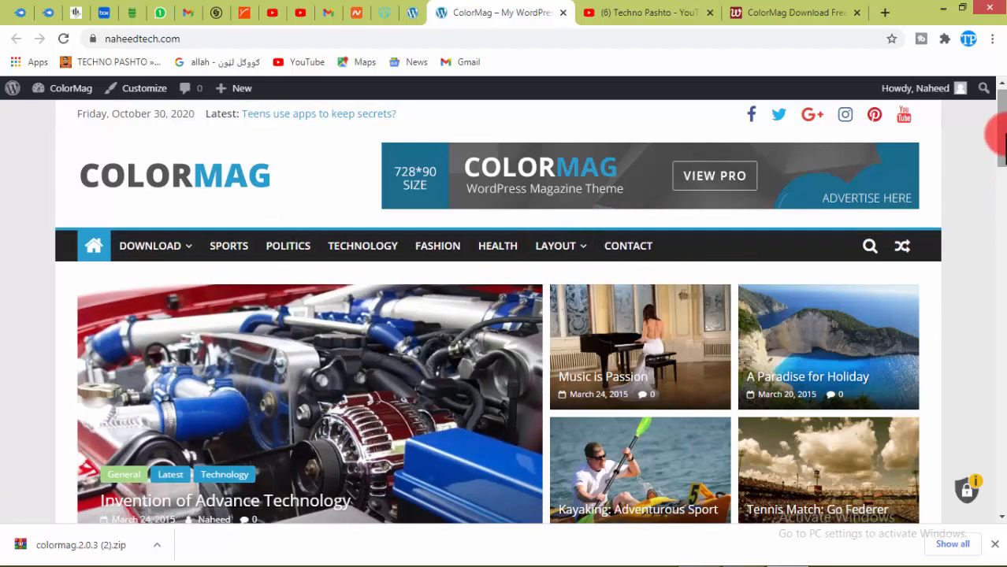
mouse_move(1001, 140)
left_mouse_down()
mouse_move(1001, 152)
mouse_move(1001, 139)
left_mouse_up()
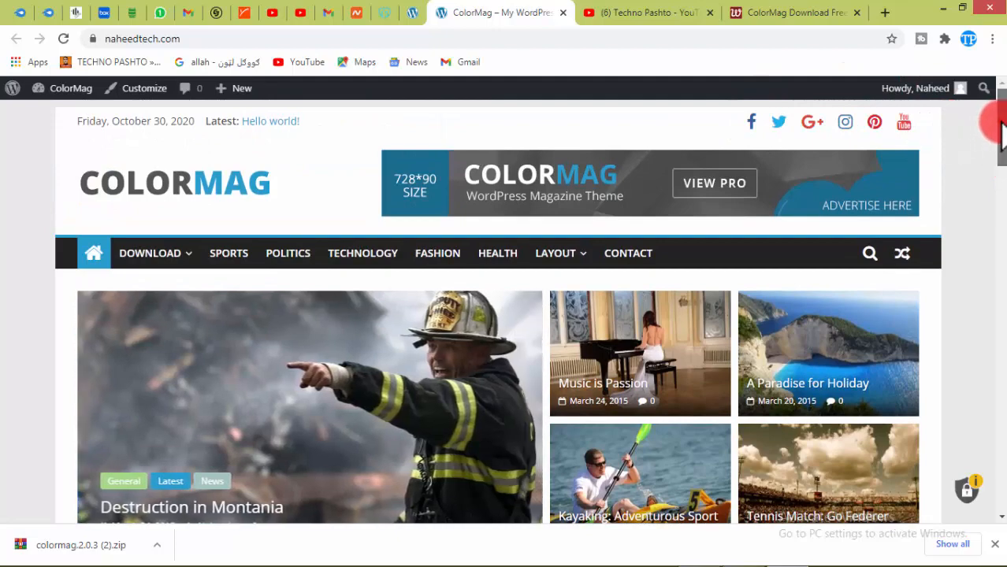
mouse_move(1004, 134)
left_mouse_down()
mouse_move(1002, 199)
mouse_move(715, 281)
mouse_move(814, 232)
mouse_move(849, 293)
mouse_move(772, 319)
left_mouse_up()
scroll(772, 319, "down", 10)
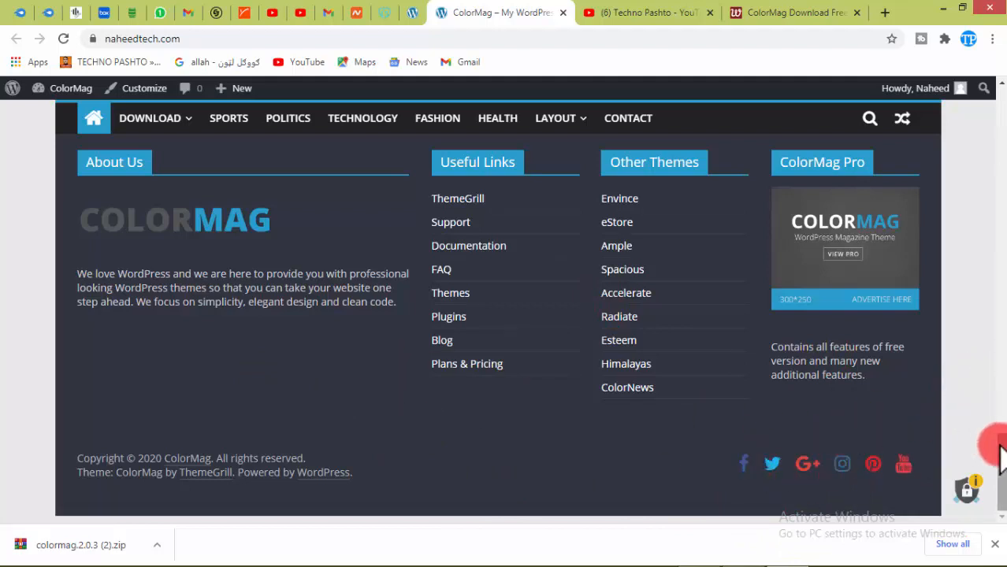
left_click_drag(1001, 449, 1001, 430)
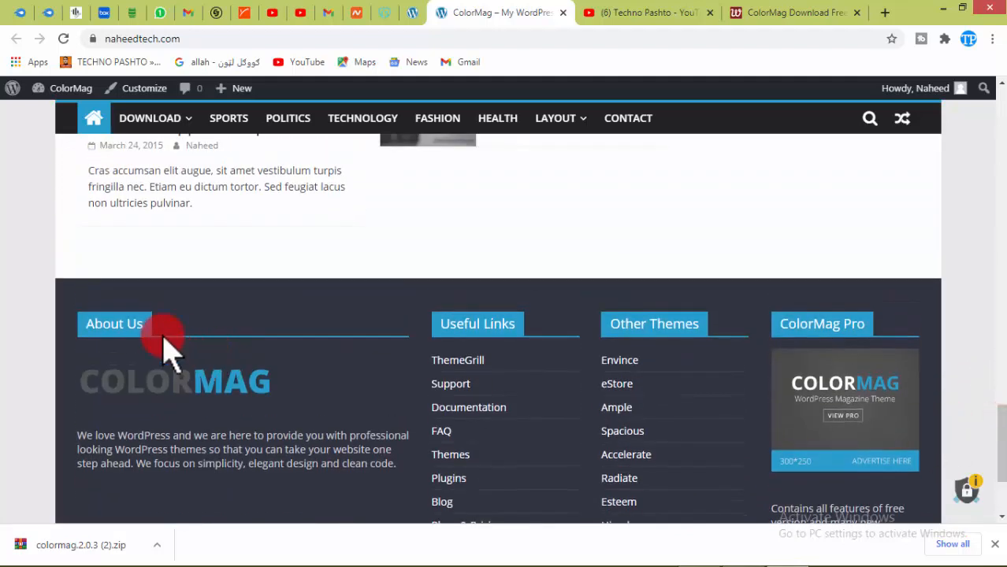
Switch to the warisuddin.com ColorMag download article and examine its category menu, theme preview image and description
scroll(450, 274, "up", 5)
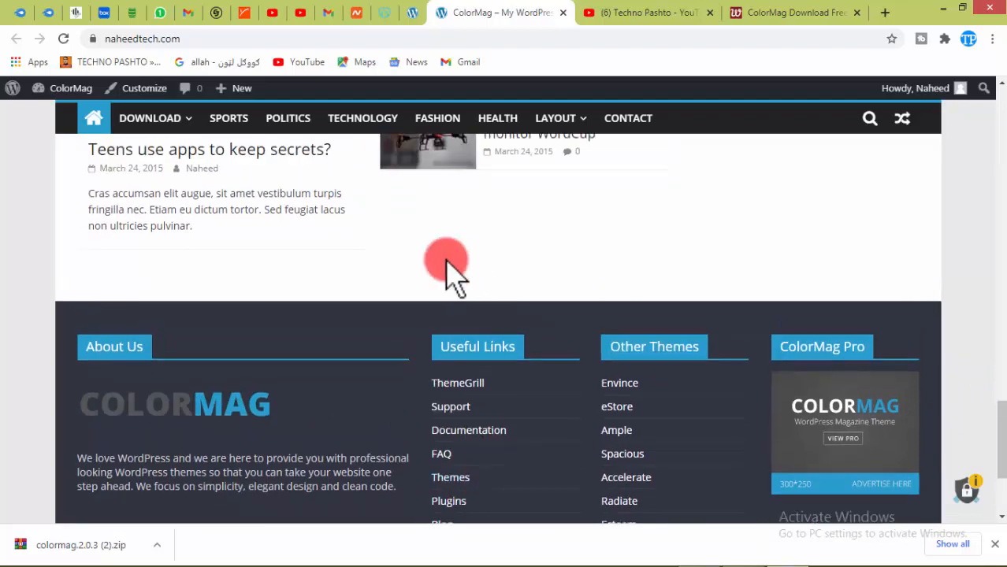
scroll(870, 288, "up", 15)
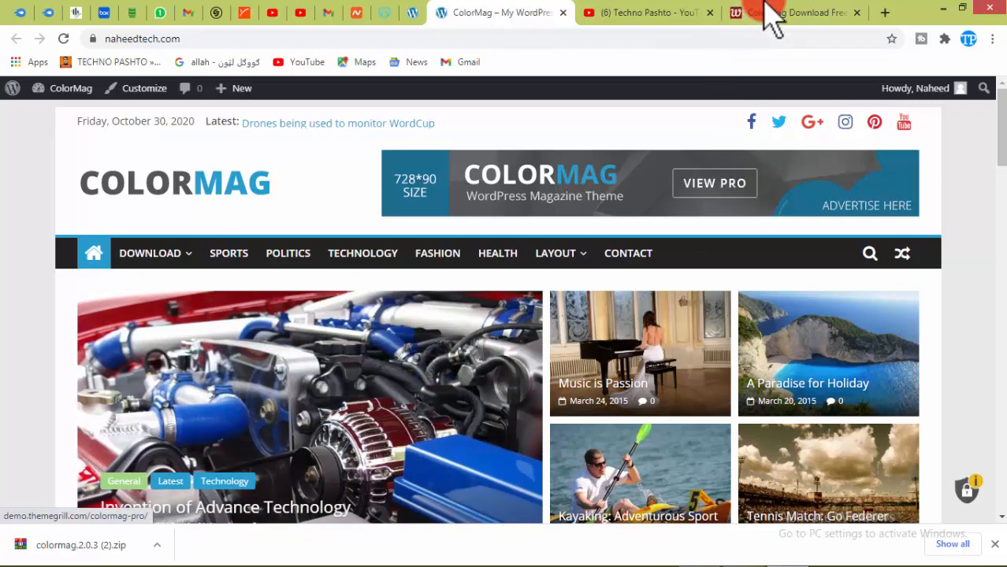
left_click(737, 14)
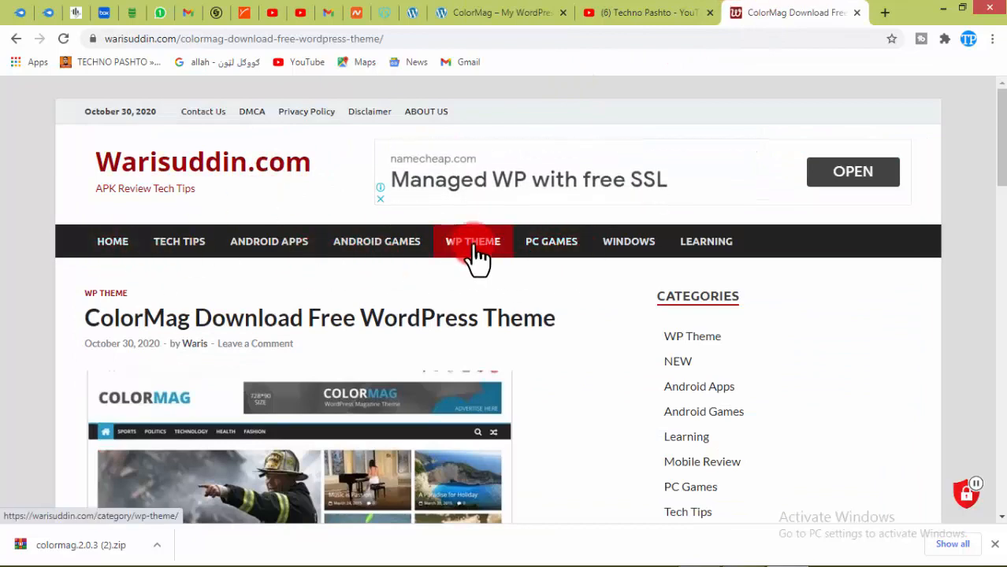
scroll(473, 441, "down", 5)
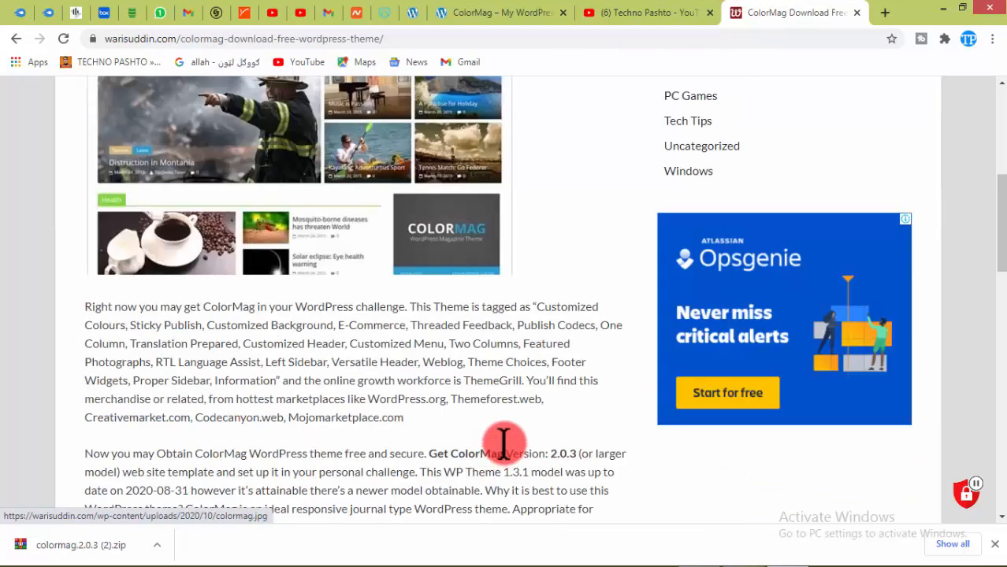
scroll(441, 418, "up", 5)
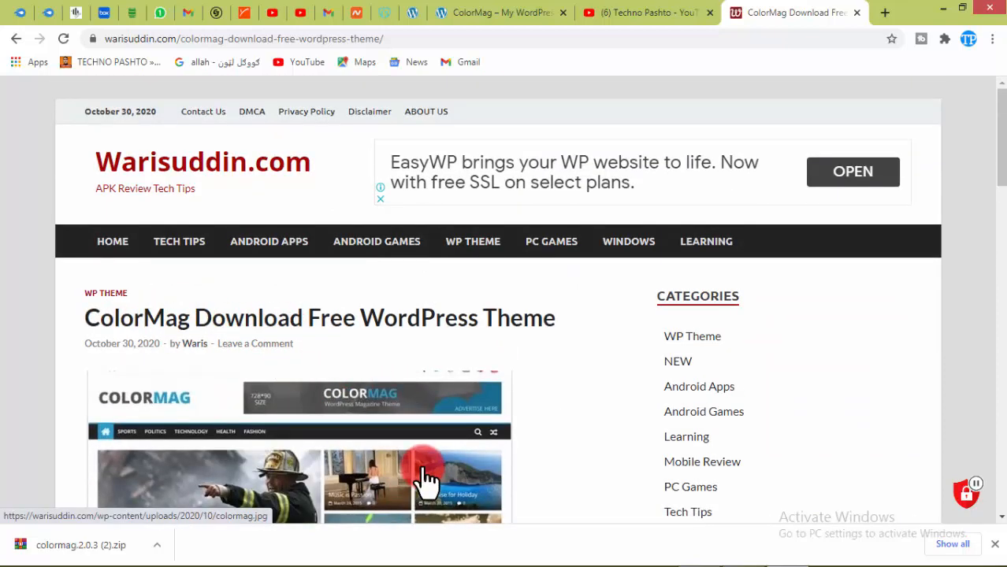
scroll(551, 360, "down", 5)
scroll(559, 345, "up", 5)
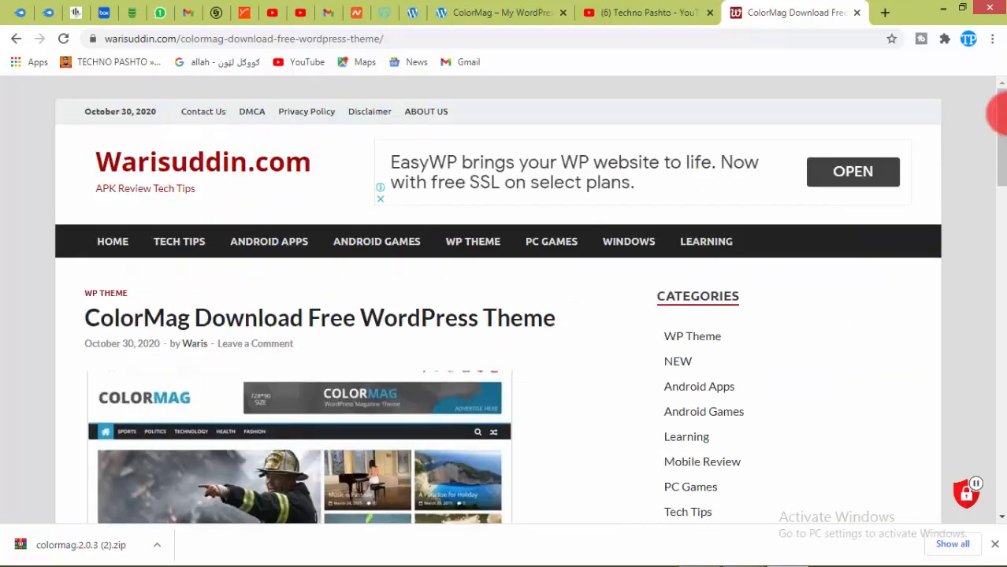
Close the warisuddin.com article's tab and return to the naheedtech.com front page to look through its demo content
left_click(857, 13)
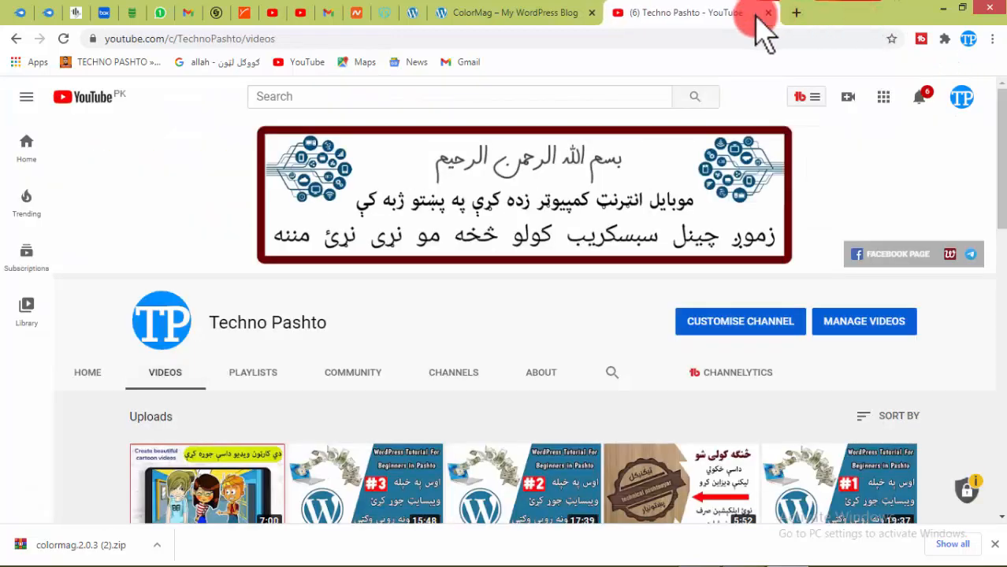
left_click(519, 12)
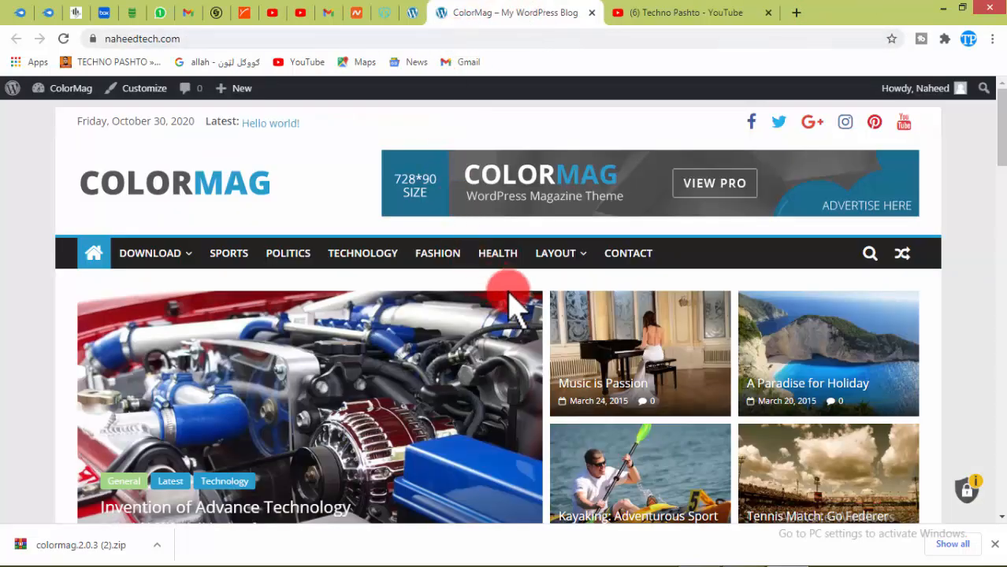
scroll(599, 299, "down", 5)
scroll(621, 319, "up", 5)
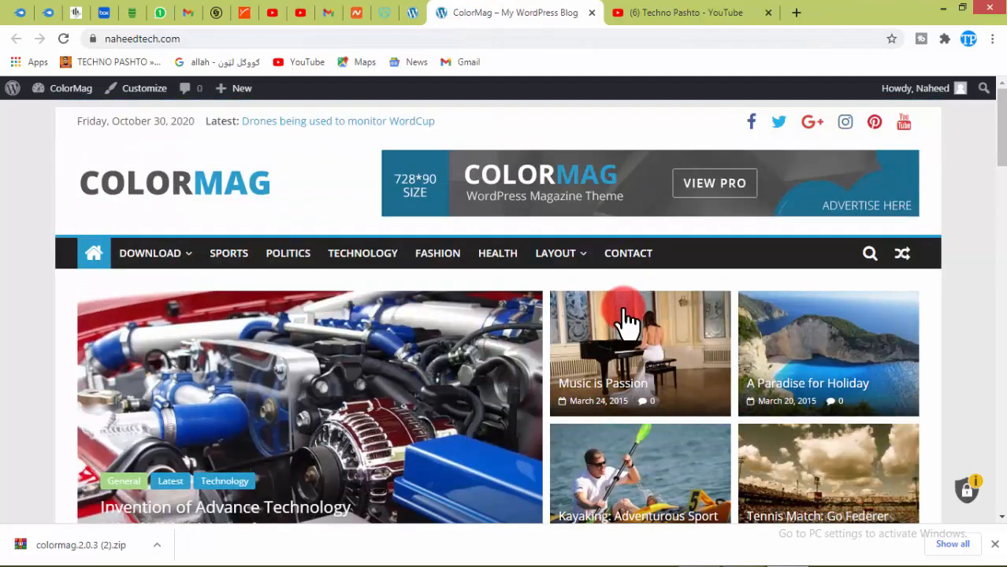
scroll(661, 368, "down", 15)
scroll(661, 365, "up", 15)
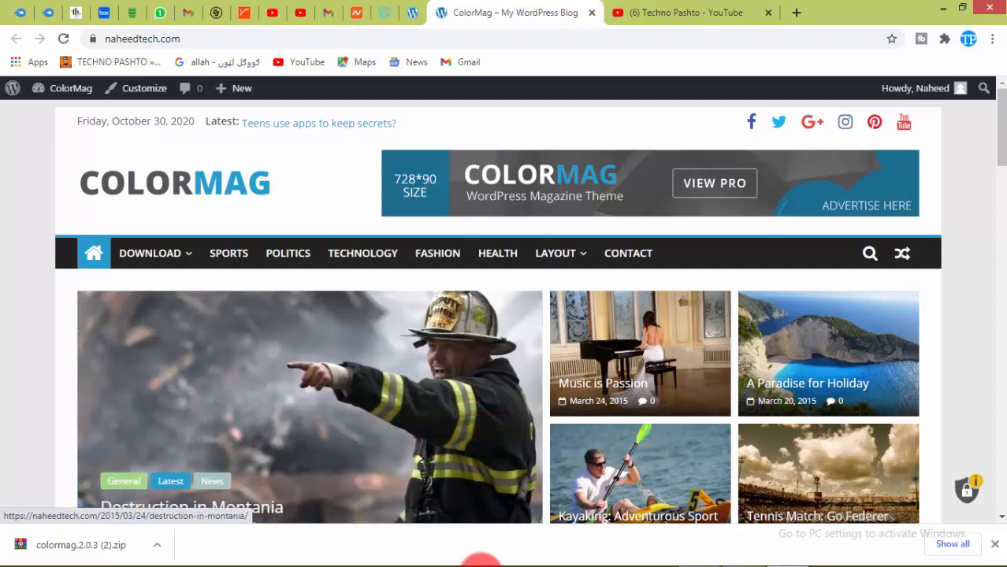
mouse_move(711, 561)
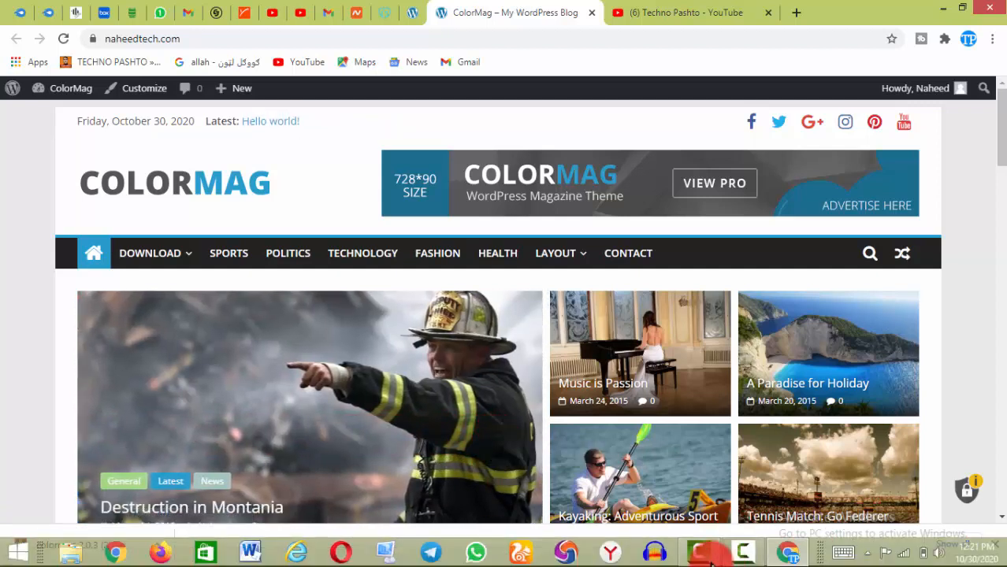